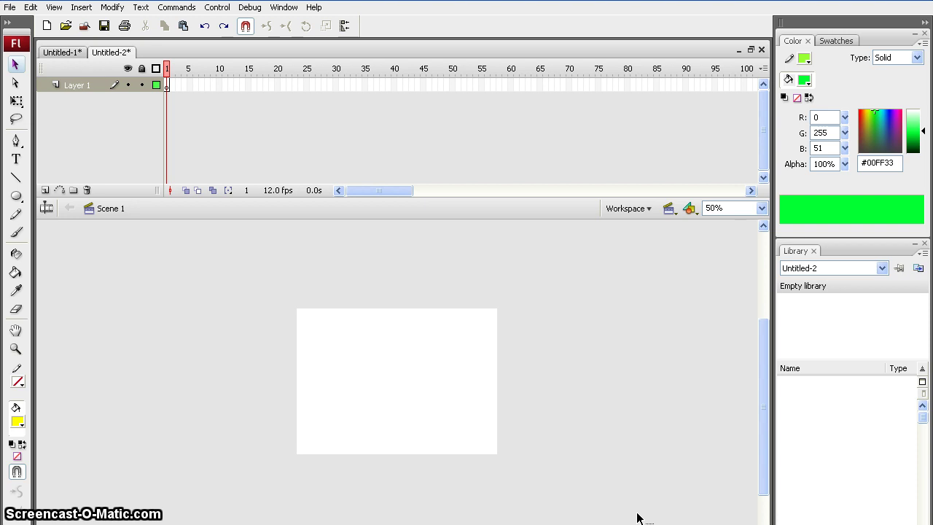
Set the stage magnification to 100% and bring the whole blank stage into view.
click(379, 333)
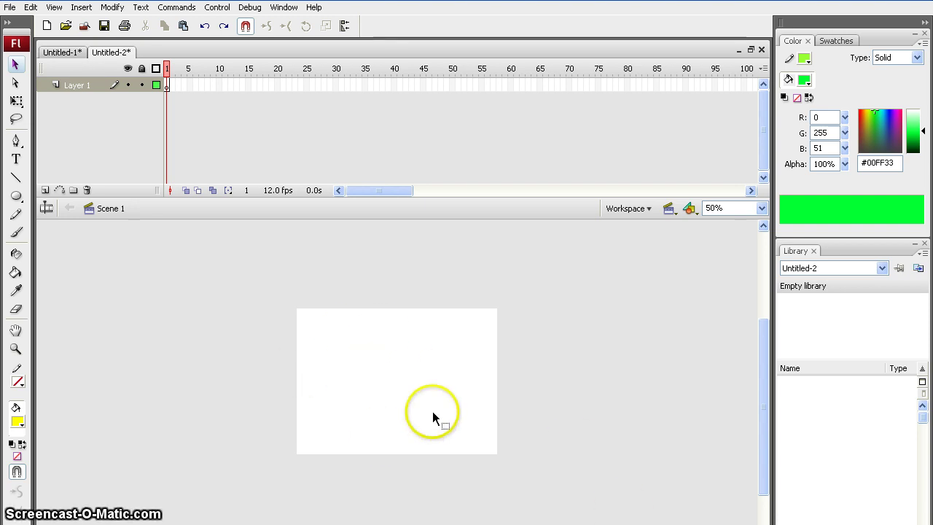
key(ctrl+equal)
key(ctrl+equal)
key(ctrl+equal)
key(ctrl+minus)
key(ctrl+minus)
key(ctrl+minus)
key(ctrl+minus)
key(ctrl+minus)
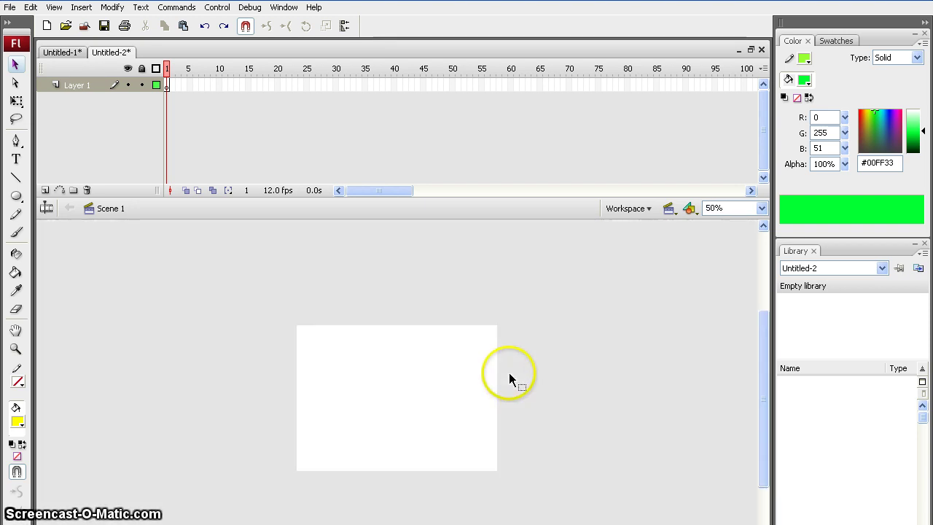
key(ctrl+equal)
key(ctrl+equal)
key(ctrl+equal)
key(ctrl+equal)
key(ctrl+minus)
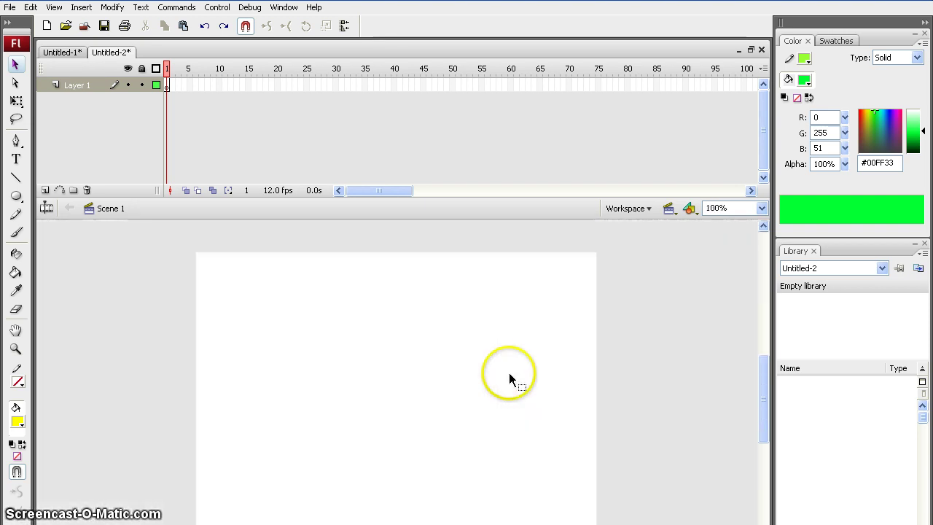
scroll(510, 374, down, 2)
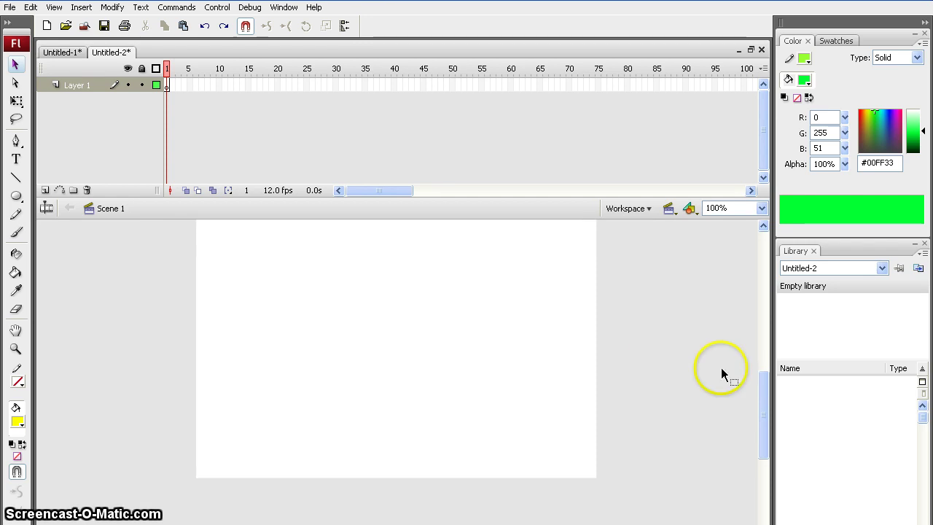
drag(762, 412, 764, 402)
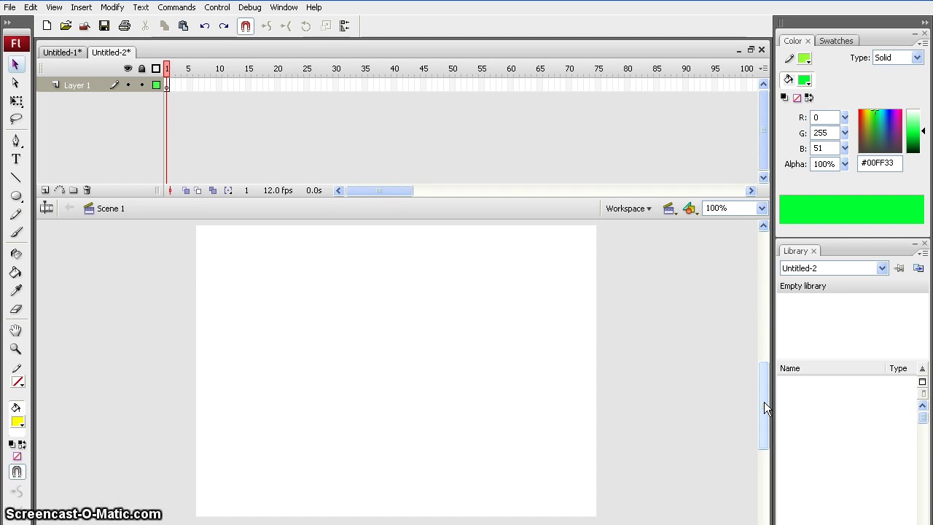
Draw a blue (#0066FF) filled rectangle without outline across the full width of the stage's upper half as the sky.
click(16, 420)
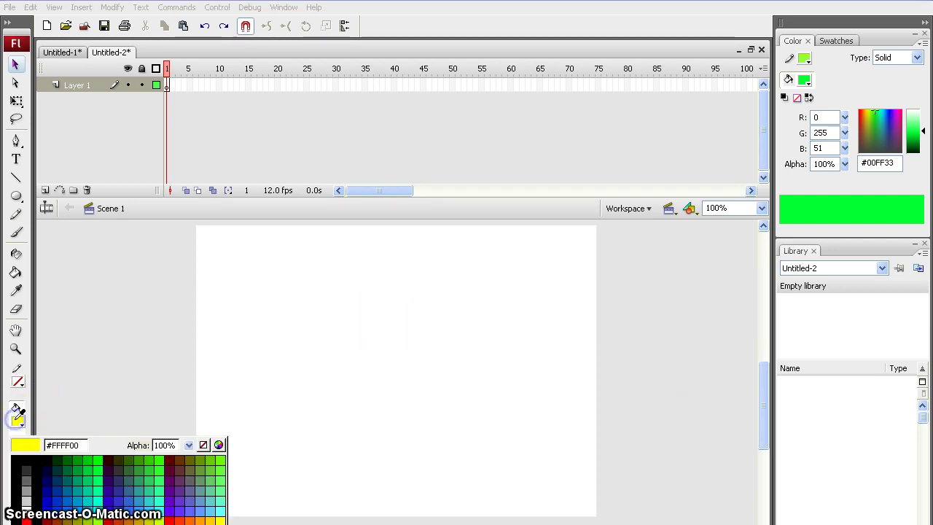
click(69, 510)
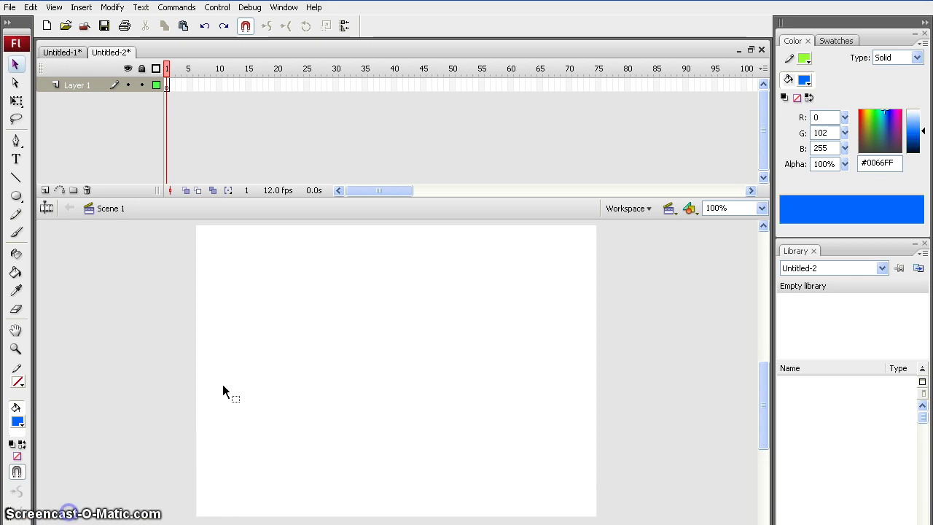
drag(18, 200, 43, 196)
click(48, 213)
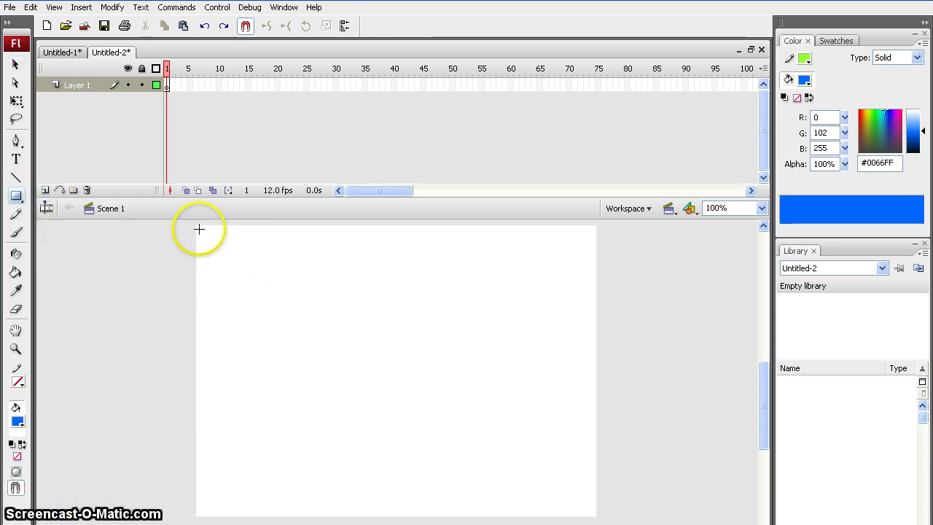
drag(196, 225, 597, 374)
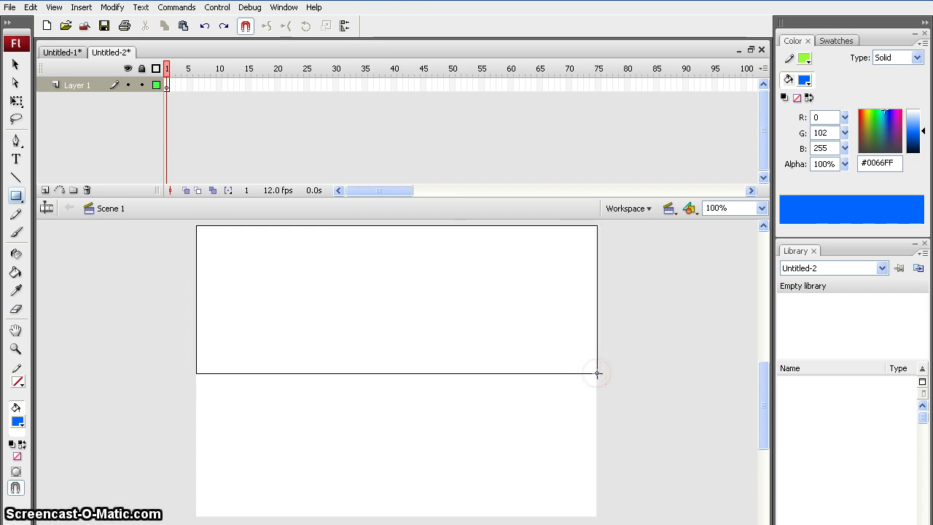
Draw a red (#FF0000) rectangle for the house, overlapping the blue area's lower edge near the stage's left side.
click(17, 421)
click(26, 518)
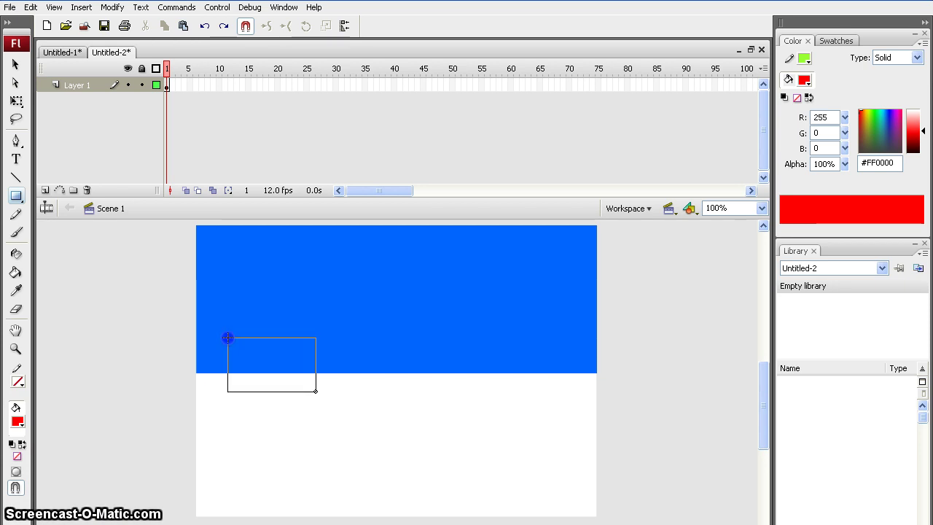
drag(227, 337, 359, 418)
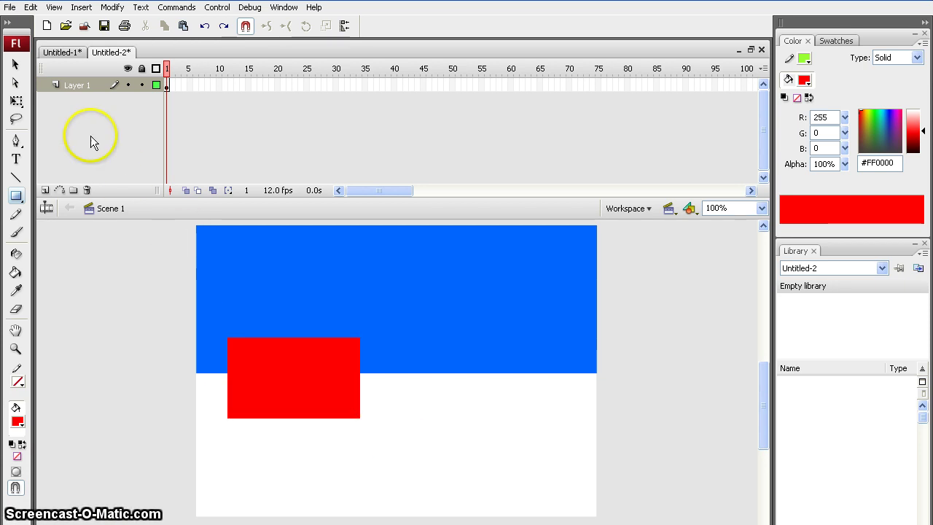
Reshape the red rectangle's roof by lowering its top-right corner, raising its top-left corner and curving the top edge inward.
click(17, 64)
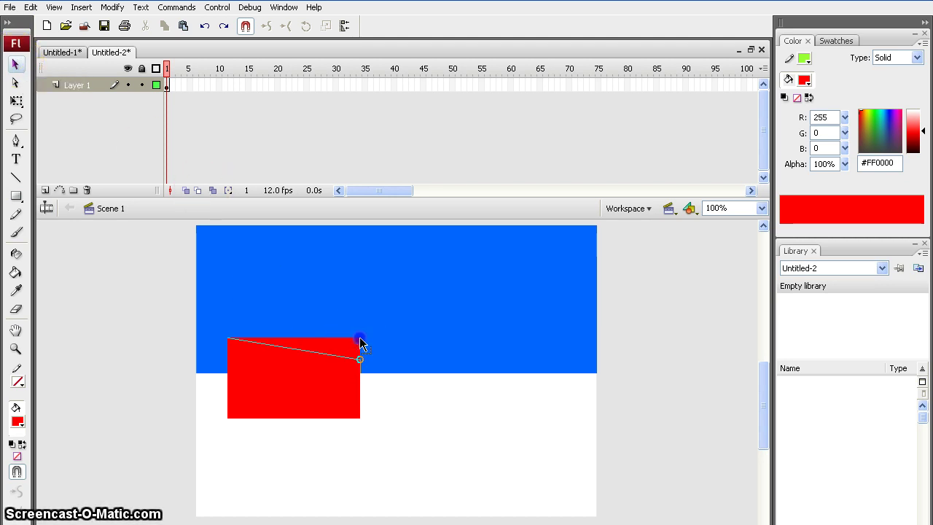
drag(361, 341, 360, 366)
drag(227, 339, 227, 287)
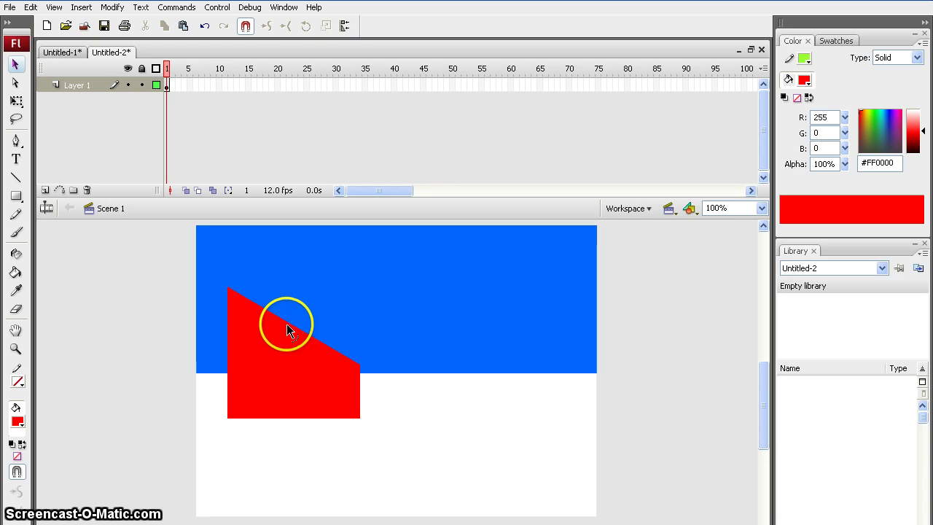
drag(289, 326, 284, 356)
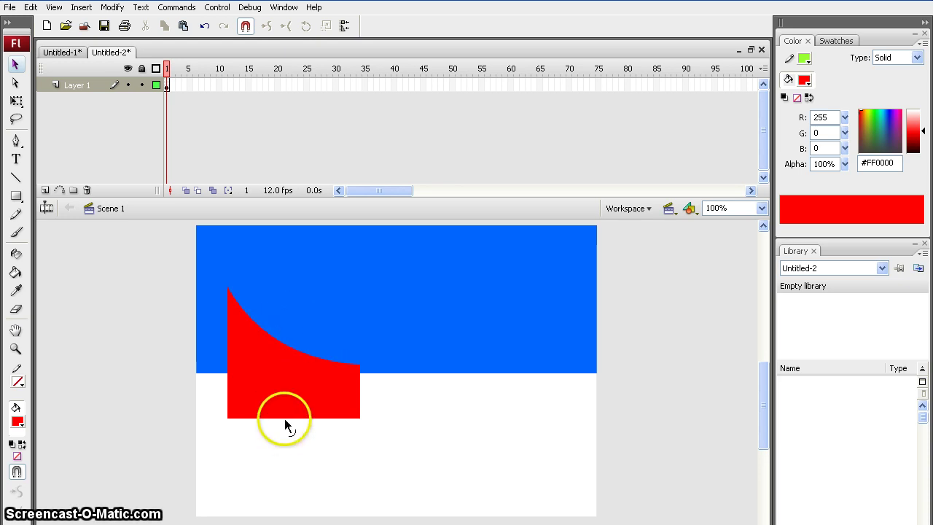
Bow the red house's bottom, right and left edges outward into curves.
drag(285, 420, 287, 428)
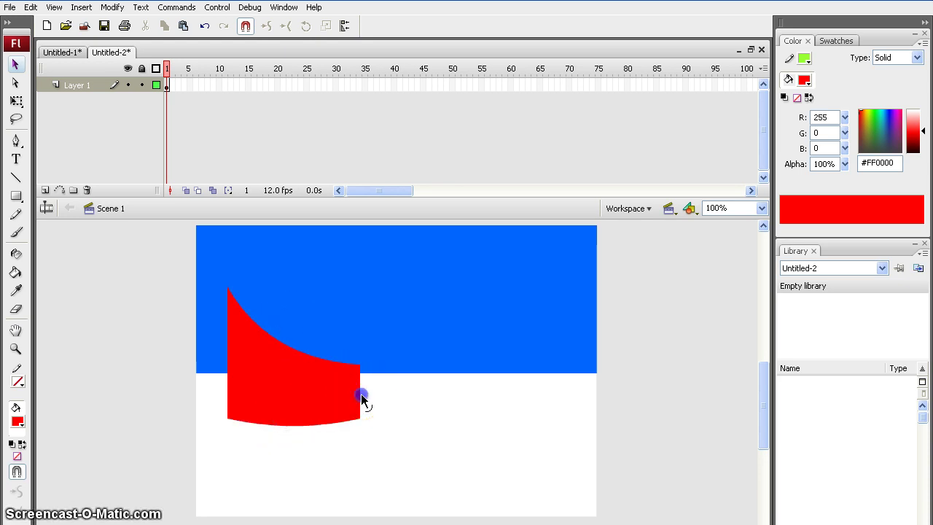
drag(361, 393, 365, 394)
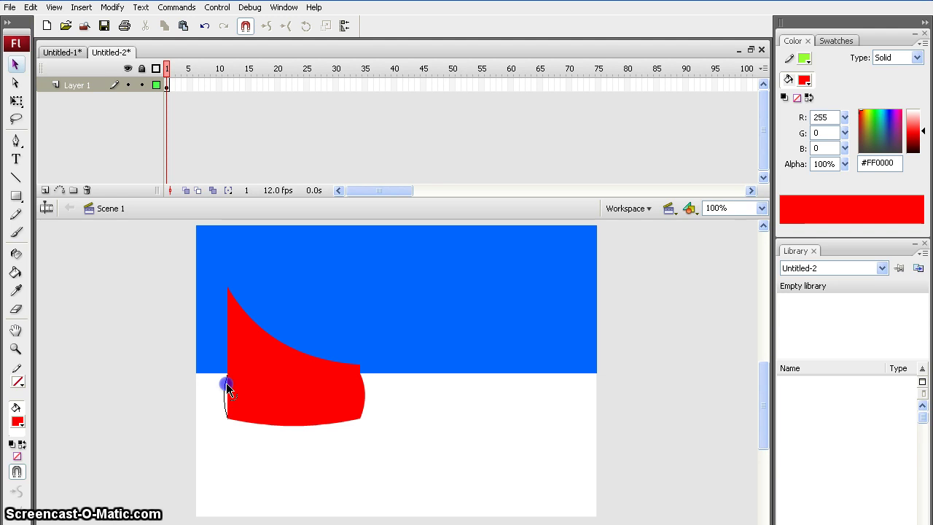
drag(227, 376, 211, 350)
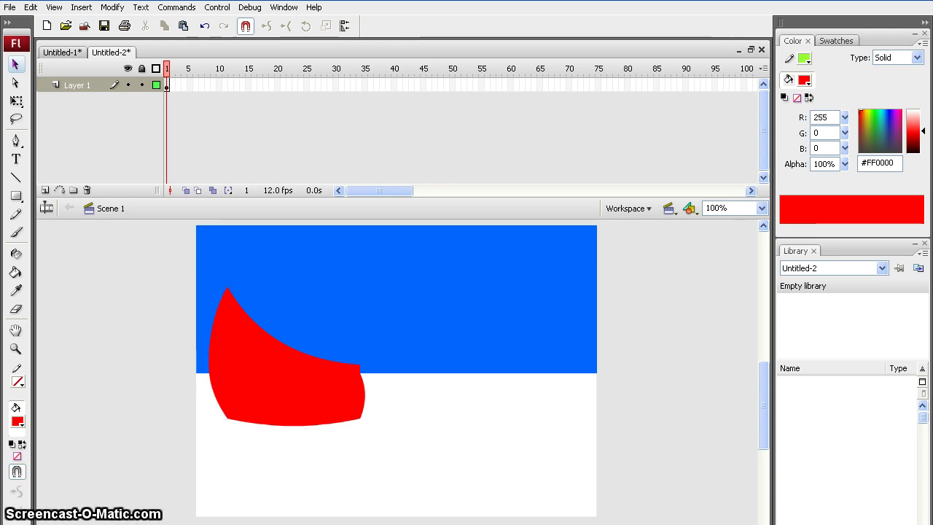
Draw two white (#FFFFFF) square windows and a tall white door rectangle reaching the bottom edge of the red house.
click(17, 421)
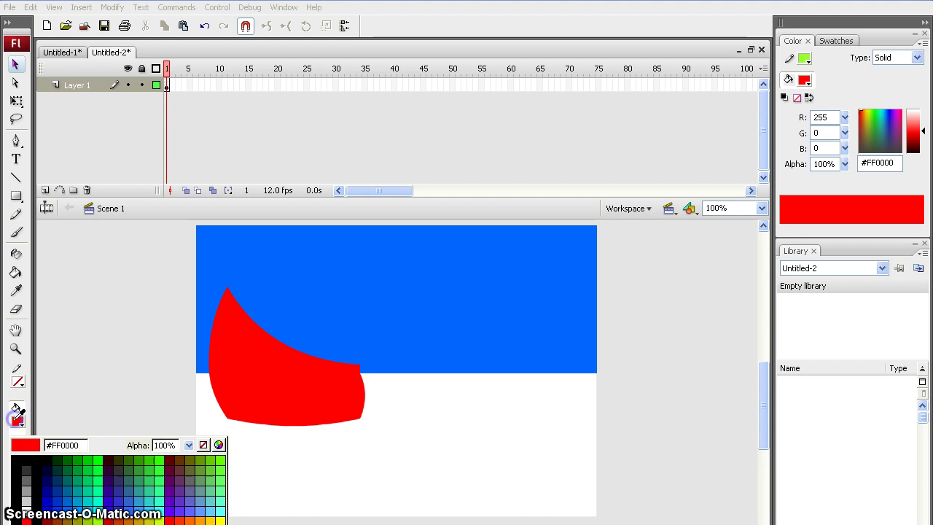
click(29, 503)
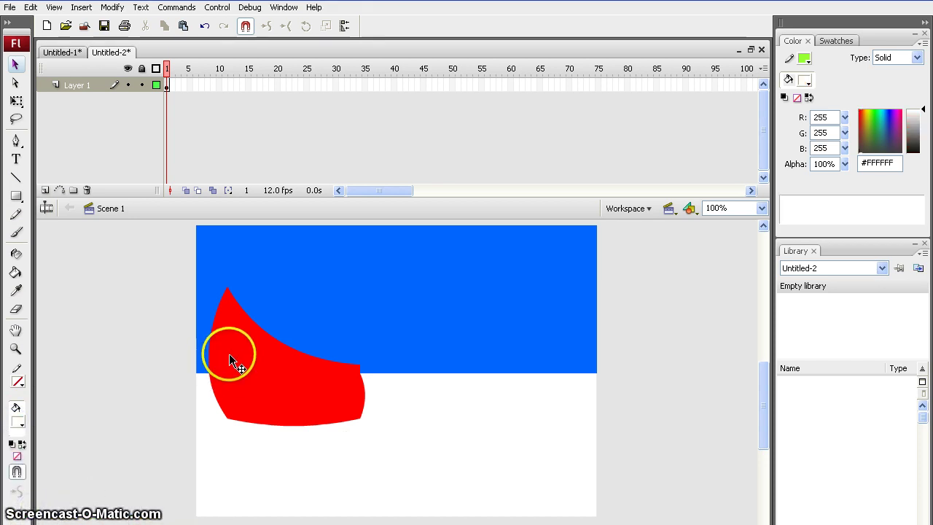
click(18, 197)
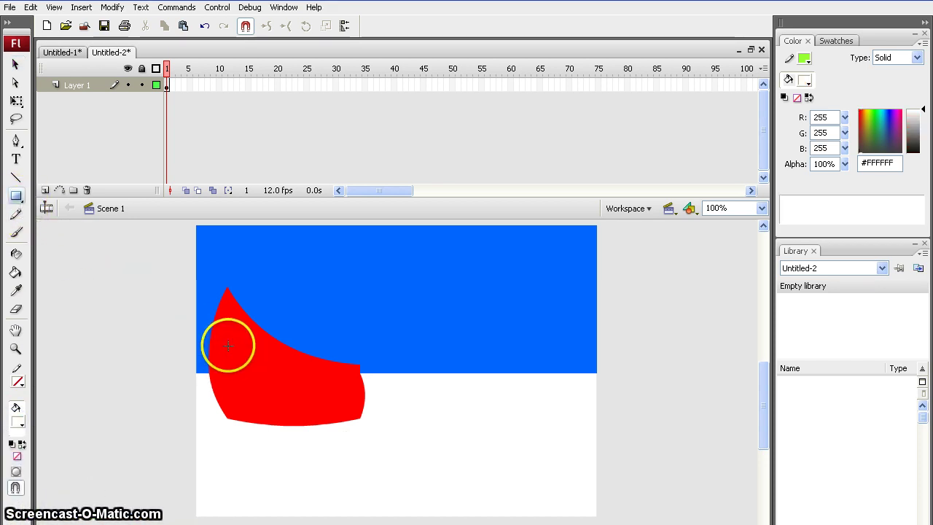
drag(223, 339, 249, 365)
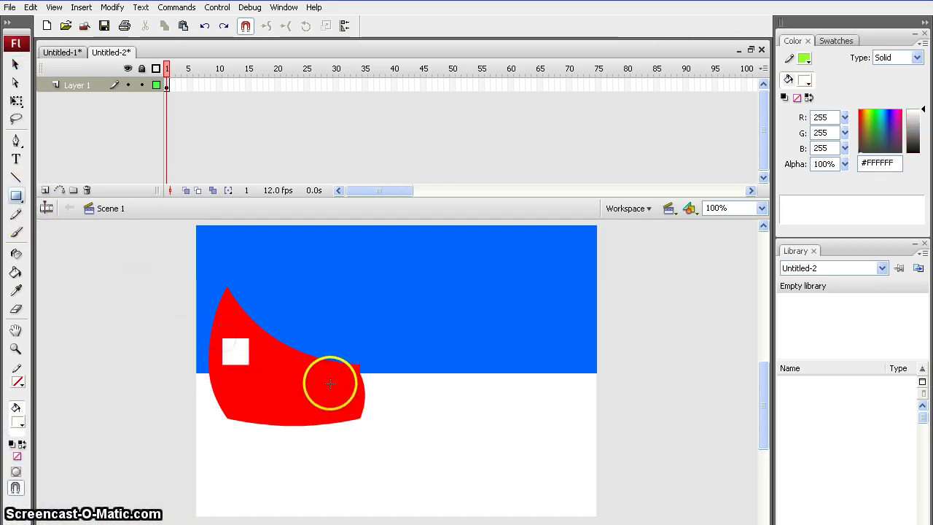
drag(327, 383, 352, 408)
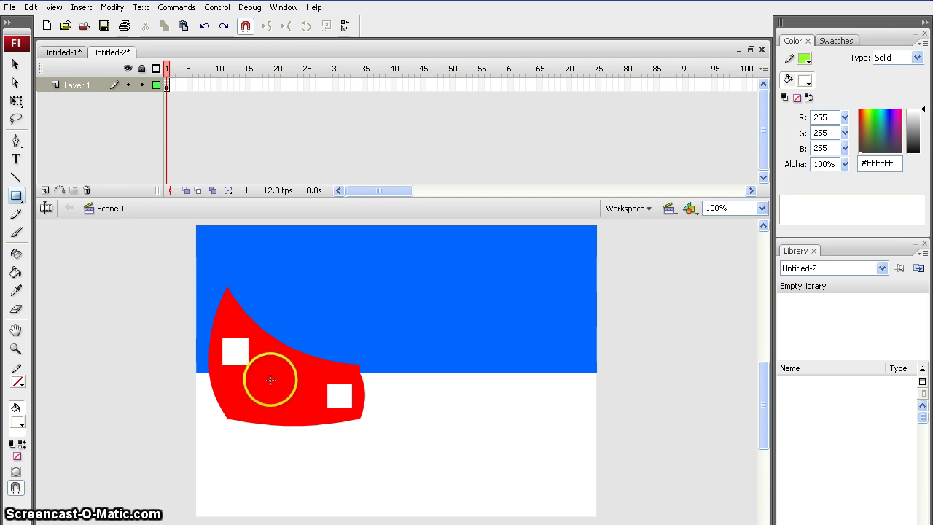
drag(269, 379, 299, 425)
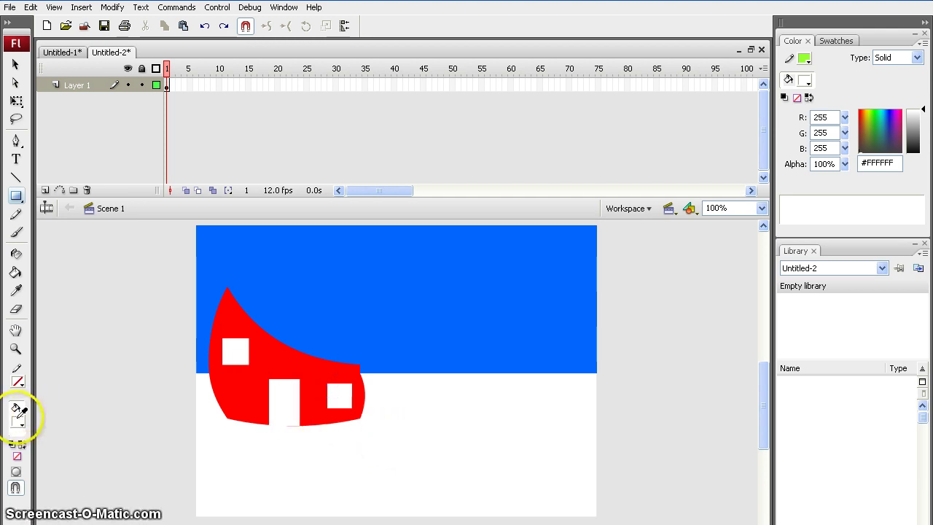
Fill the house's door with gray (#999999) using the Paint Bucket.
click(18, 422)
click(27, 486)
click(16, 272)
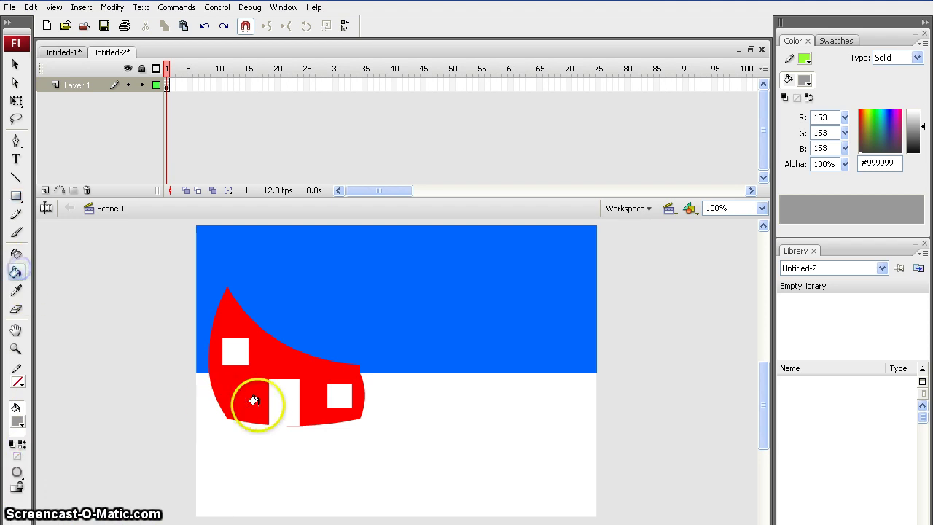
click(269, 412)
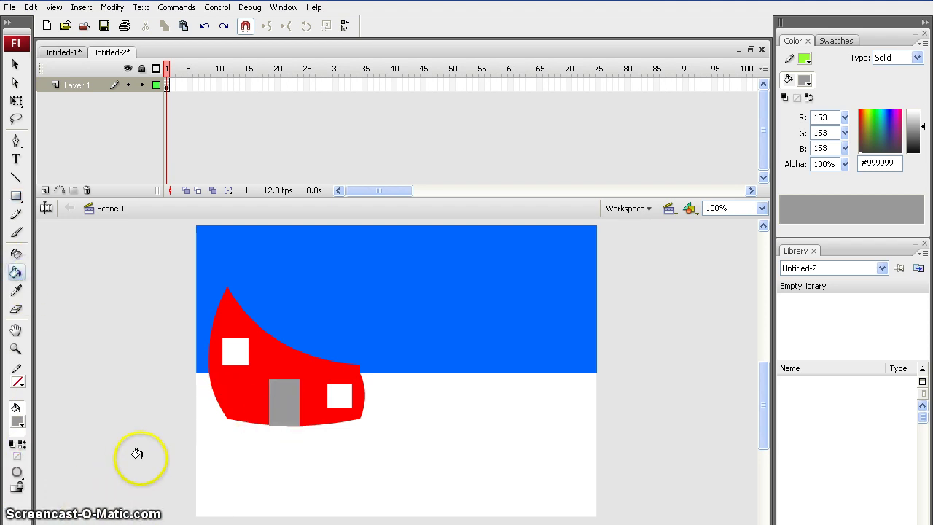
Curve the top and outer side edges of both white windows, and bow the gray door's top and left edges outward.
click(15, 64)
drag(247, 342, 248, 342)
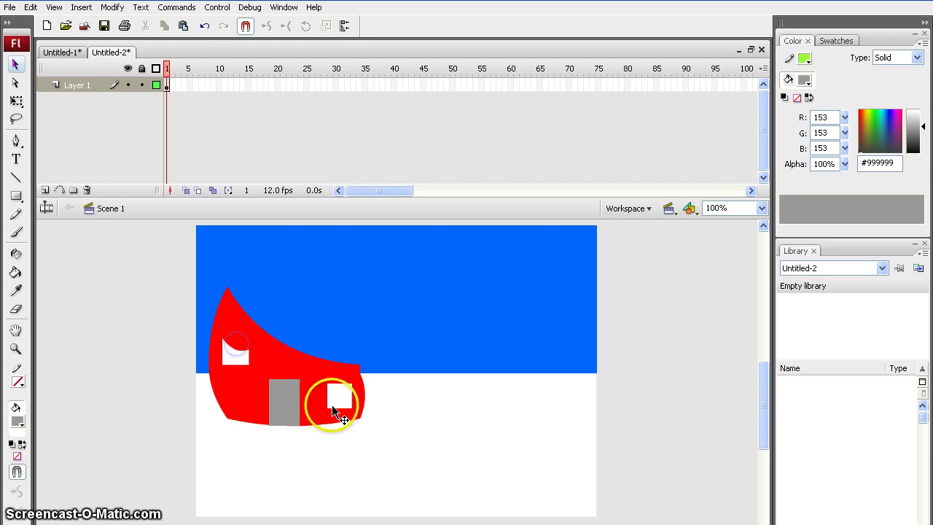
drag(327, 383, 328, 395)
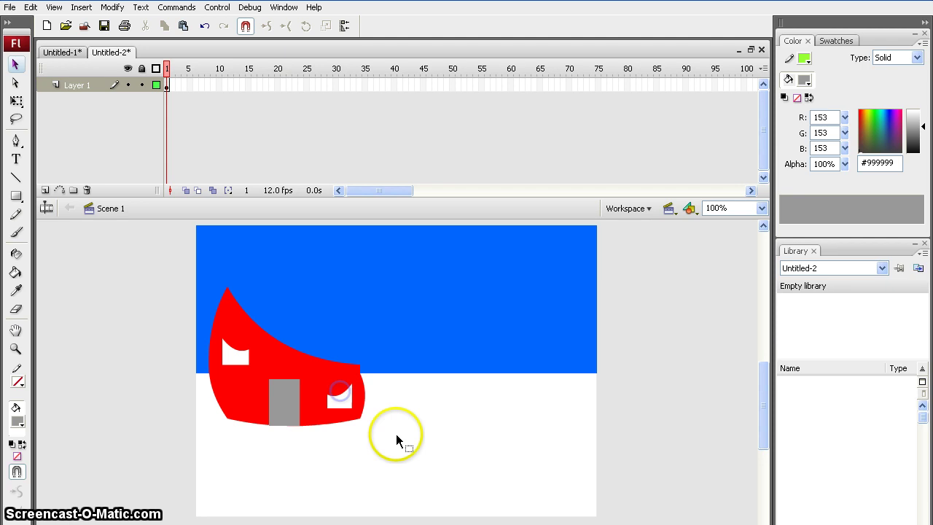
drag(353, 398, 355, 399)
click(223, 355)
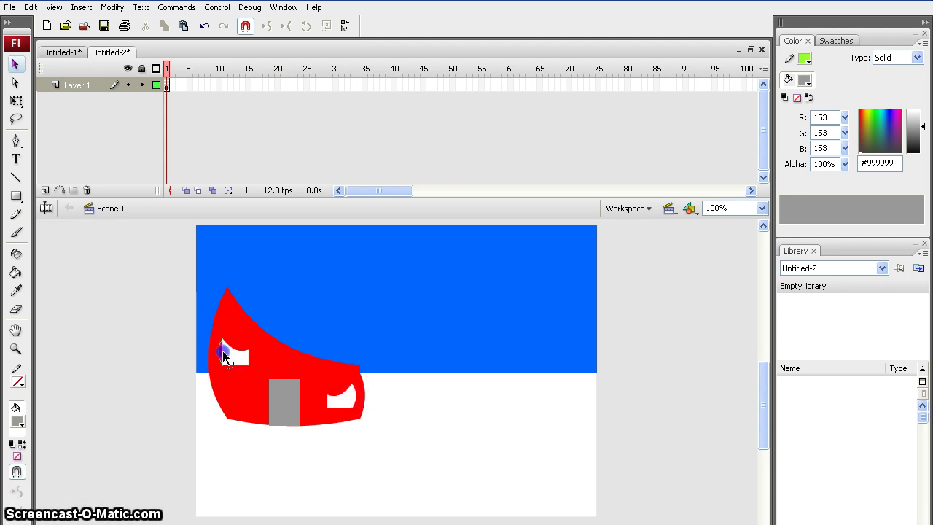
click(269, 381)
drag(281, 402, 267, 383)
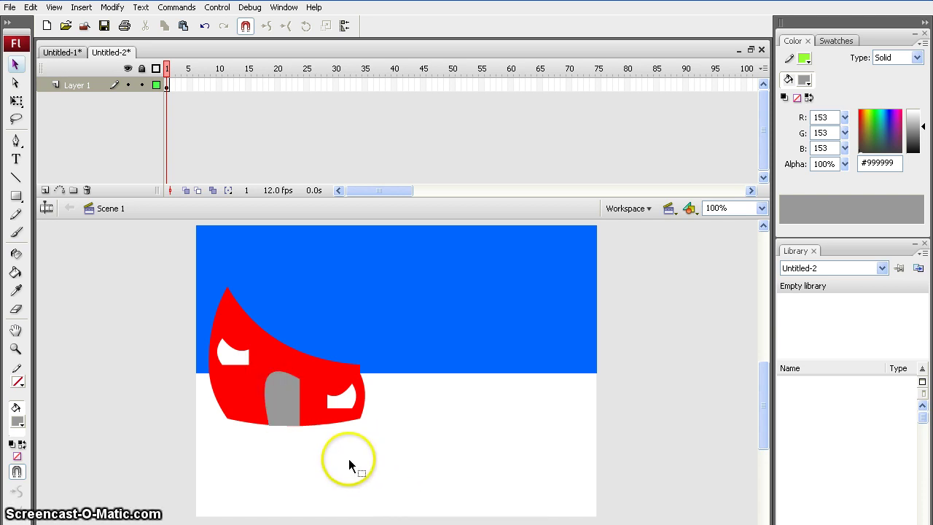
Clean up the gray door's bottom edge by aligning its left corner with the house's curved base and covering the red sliver beneath.
key(ctrl+equal)
key(ctrl+equal)
key(ctrl+equal)
scroll(396, 372, left, 7)
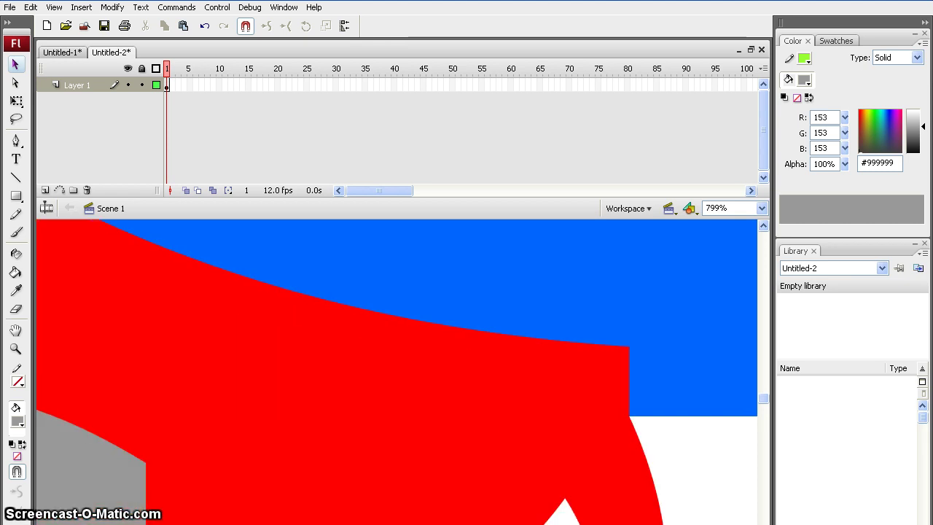
scroll(367, 481, down, 3)
scroll(368, 487, down, 5)
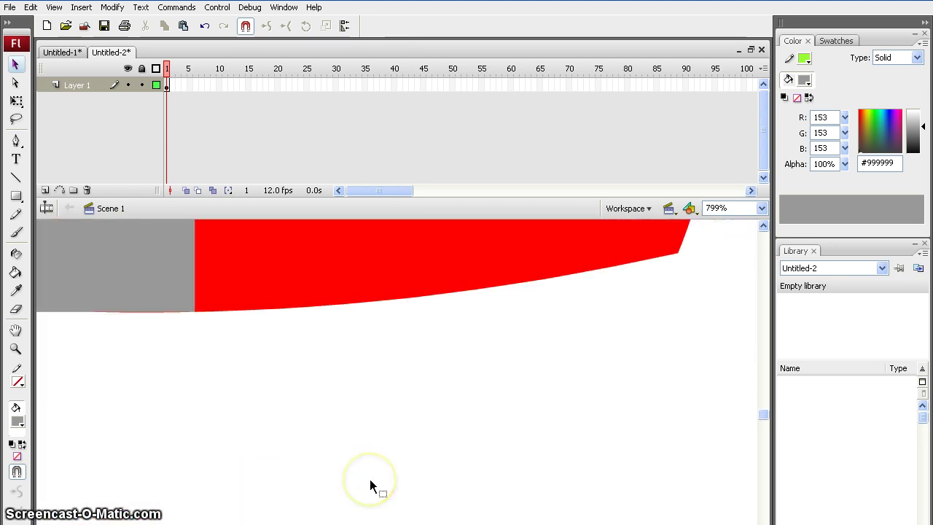
scroll(363, 387, left, 5)
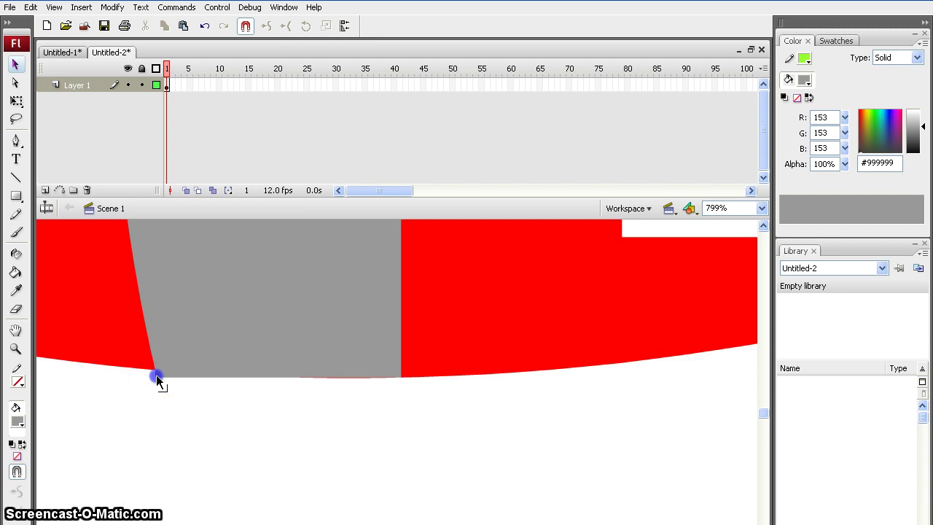
drag(156, 379, 156, 376)
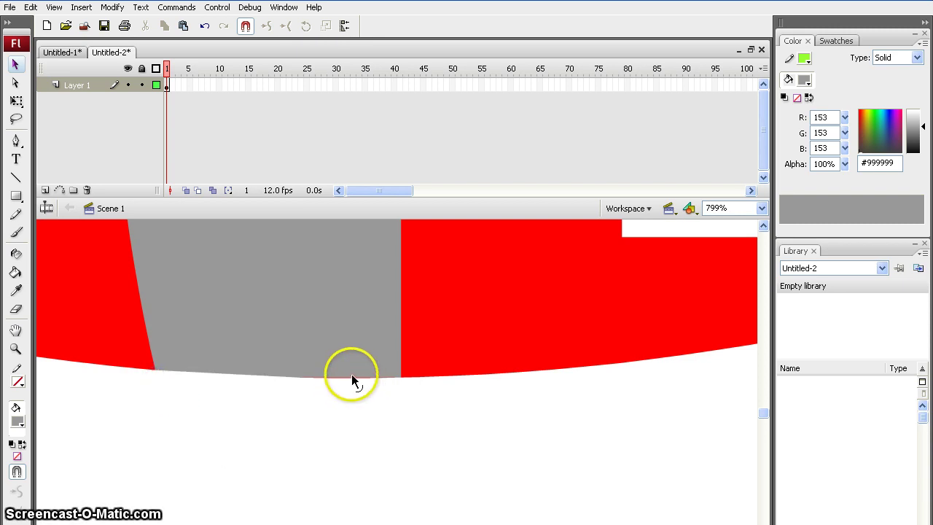
drag(352, 376, 352, 378)
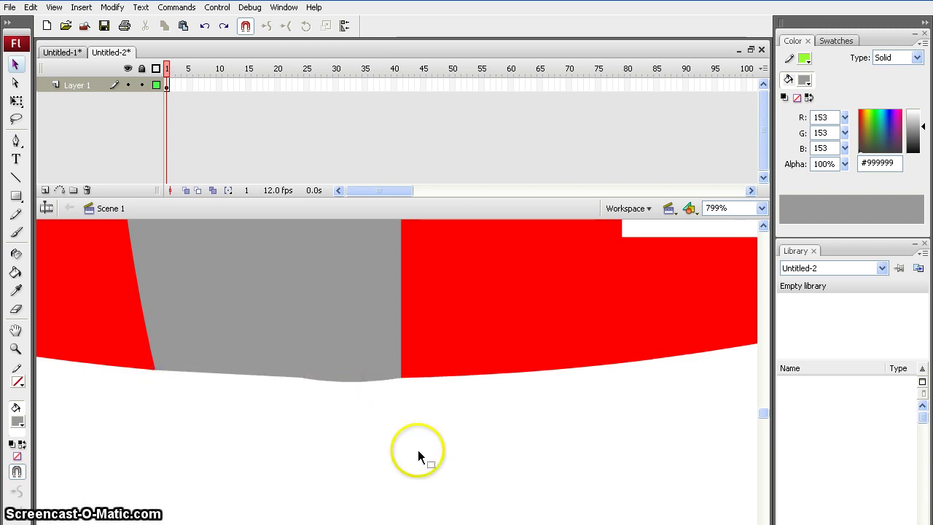
key(ctrl+minus)
key(ctrl+minus)
key(ctrl+minus)
scroll(418, 448, up, 3)
scroll(417, 447, down, 2)
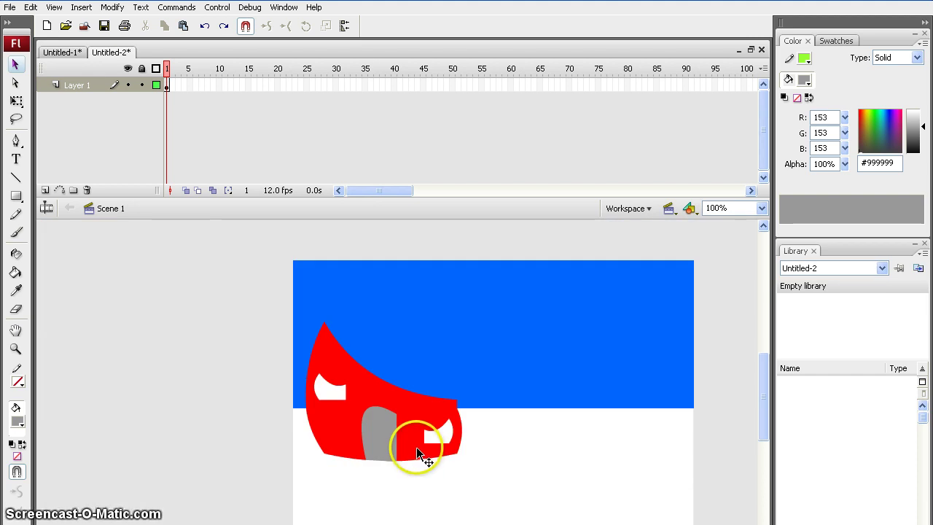
Draw a white (#FFFFFF) rectangular sign in the blue sky just above the house's sloping roof.
scroll(416, 447, down, 2)
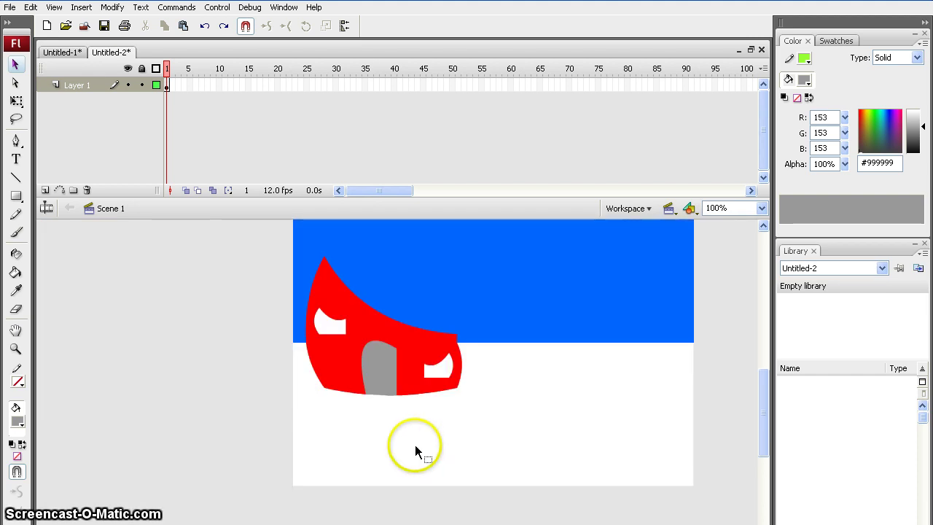
click(16, 196)
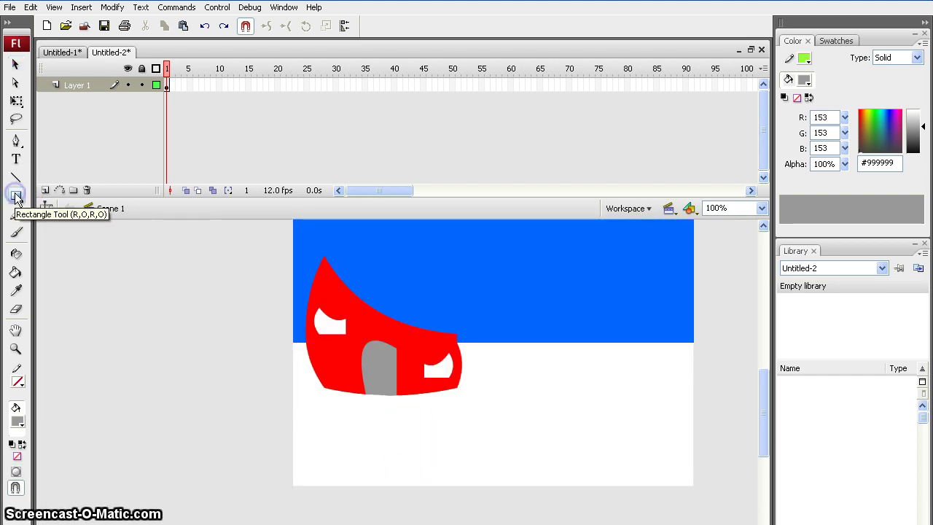
click(19, 421)
click(26, 501)
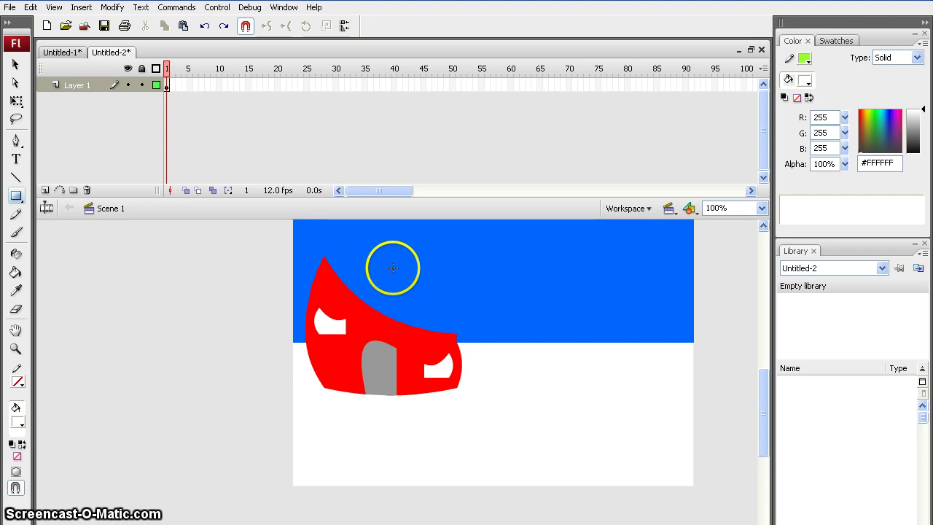
drag(371, 259, 451, 294)
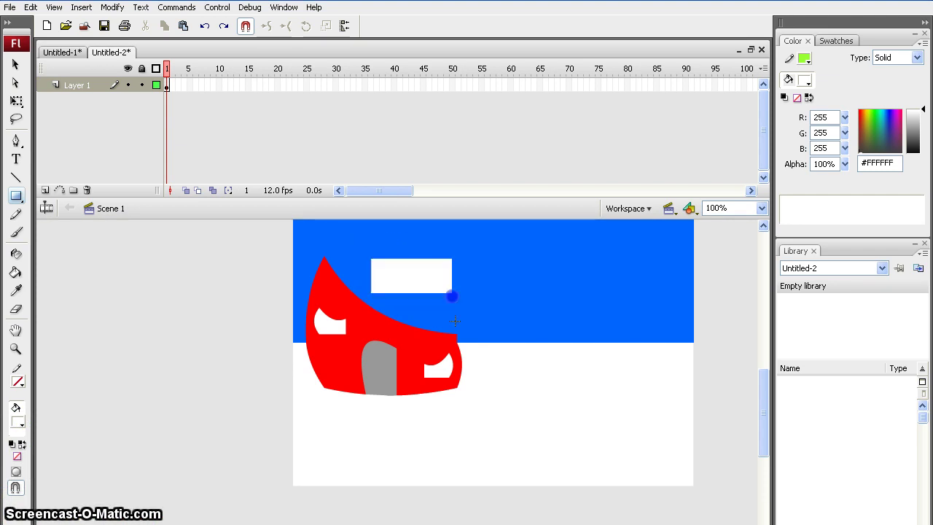
Add the text "the bank" in the sky and move it onto the white sign.
click(22, 167)
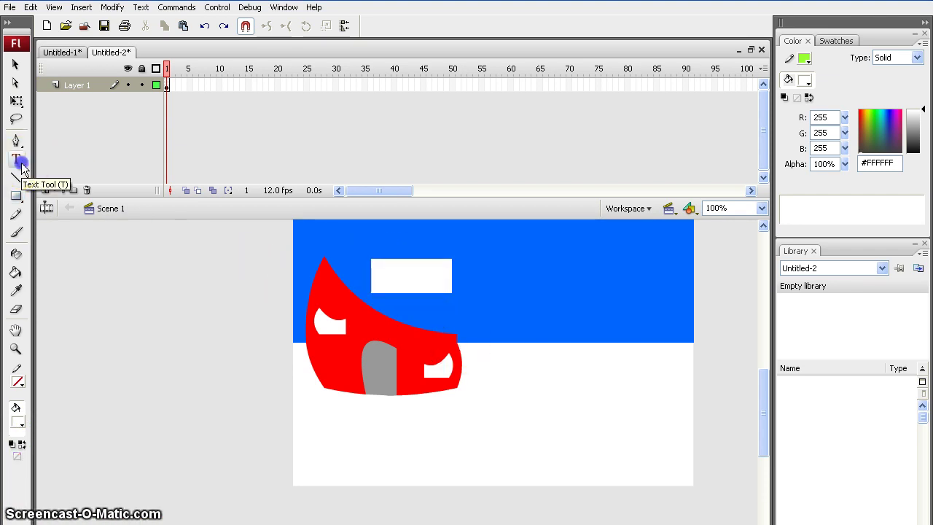
click(492, 286)
text(t)
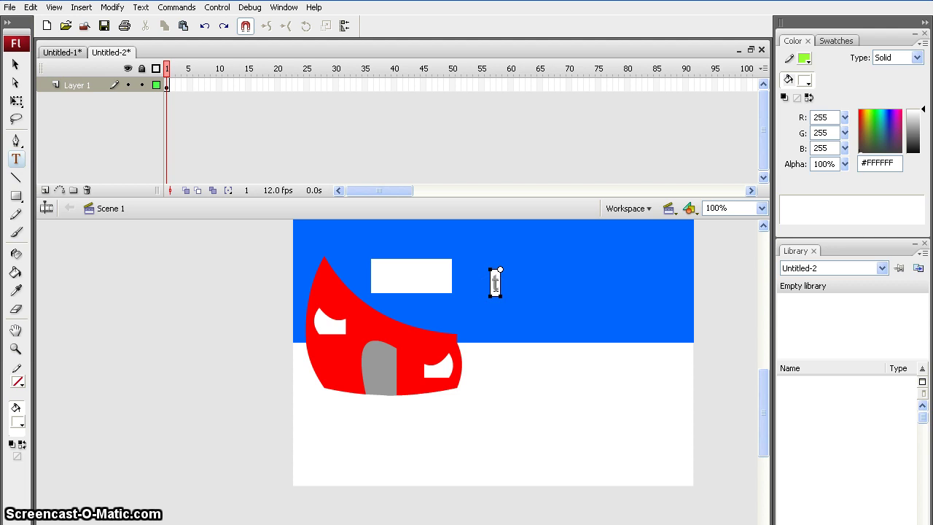
text(he bank)
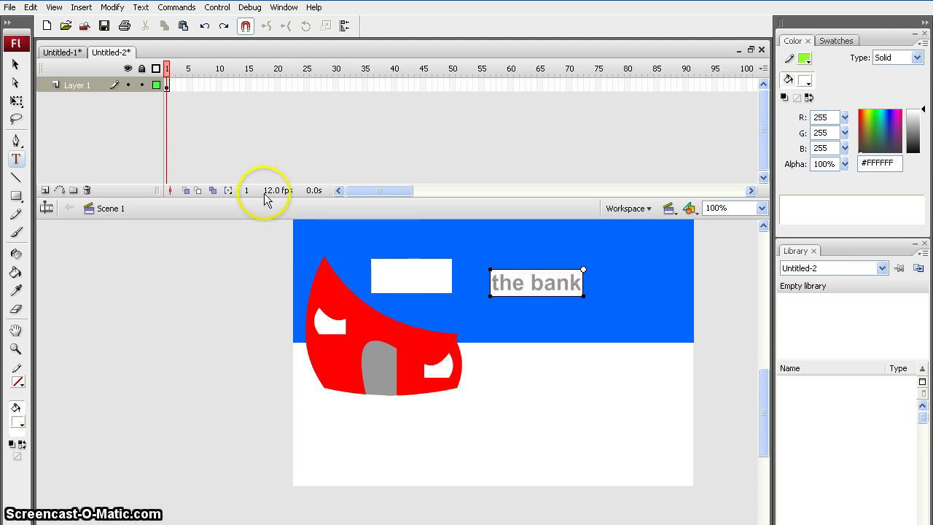
click(15, 64)
drag(557, 301, 444, 273)
click(503, 296)
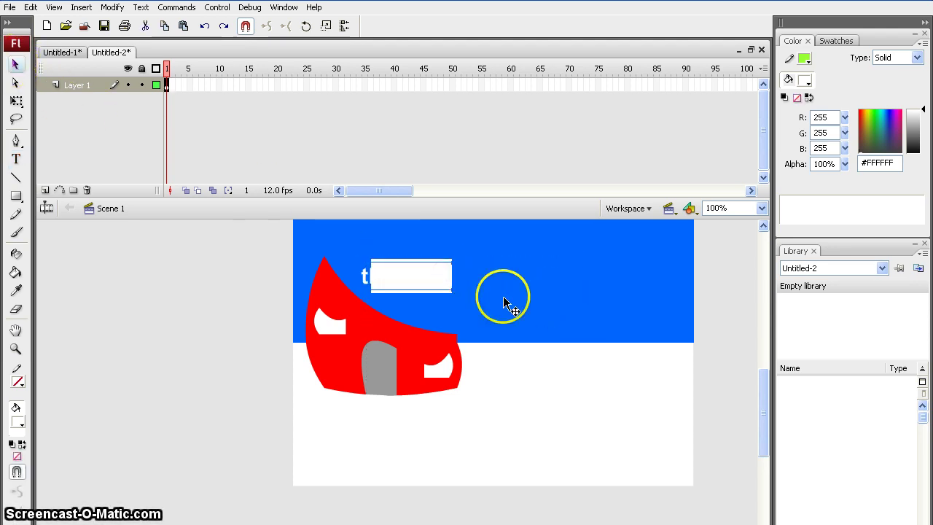
Color the sign text dark gray (#666666) and narrow it with Free Transform to fit inside the white sign.
click(18, 422)
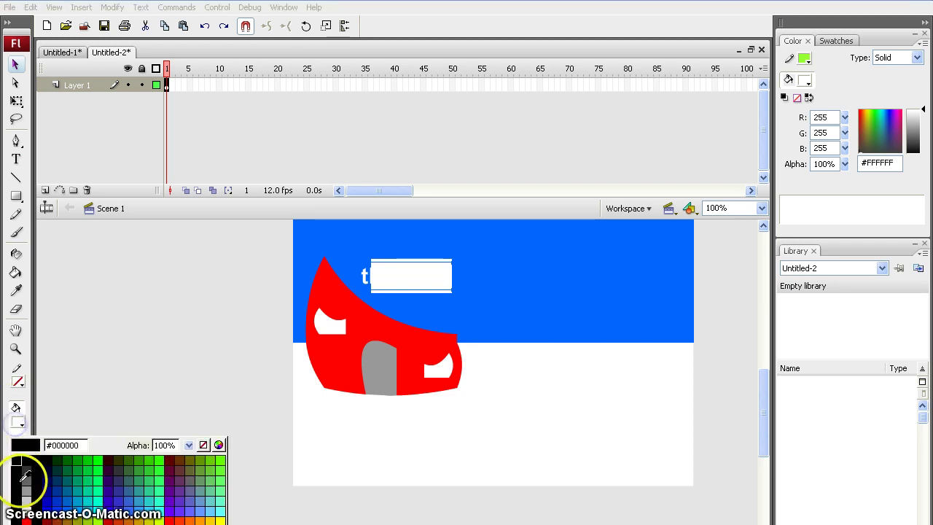
click(28, 487)
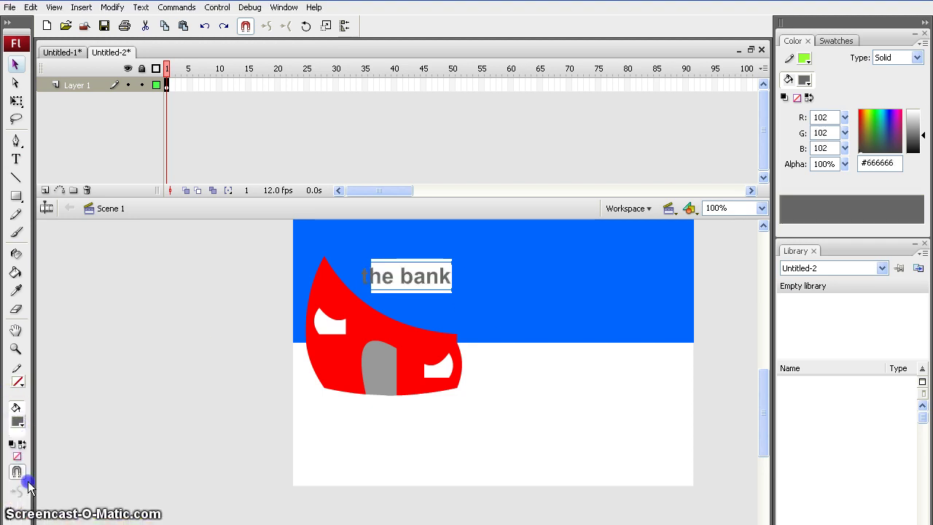
click(17, 102)
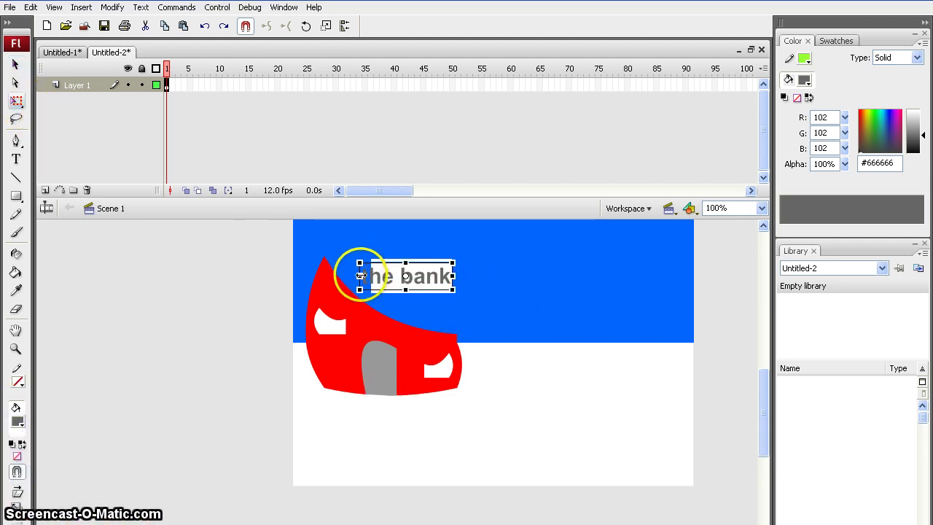
drag(372, 276, 427, 284)
click(204, 300)
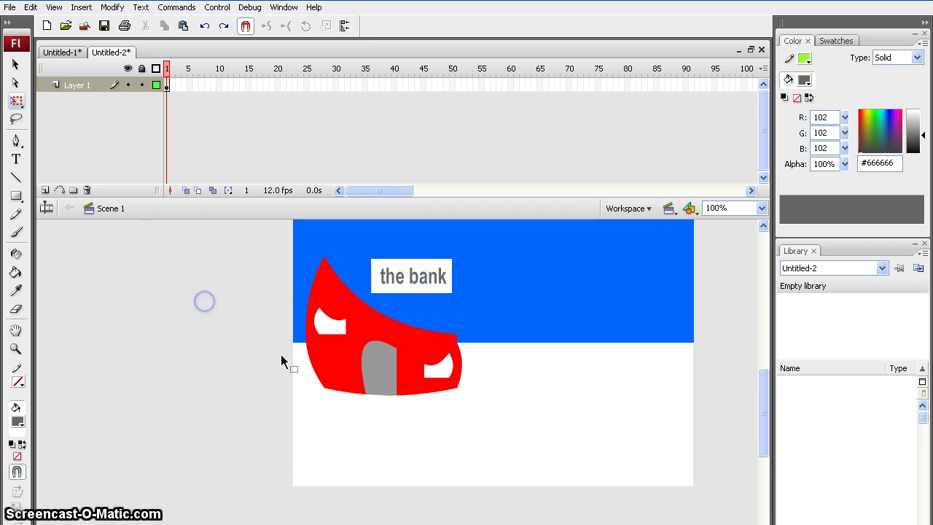
Draw two thin green support lines from the sign's bottom edge down to the house's roof.
click(16, 177)
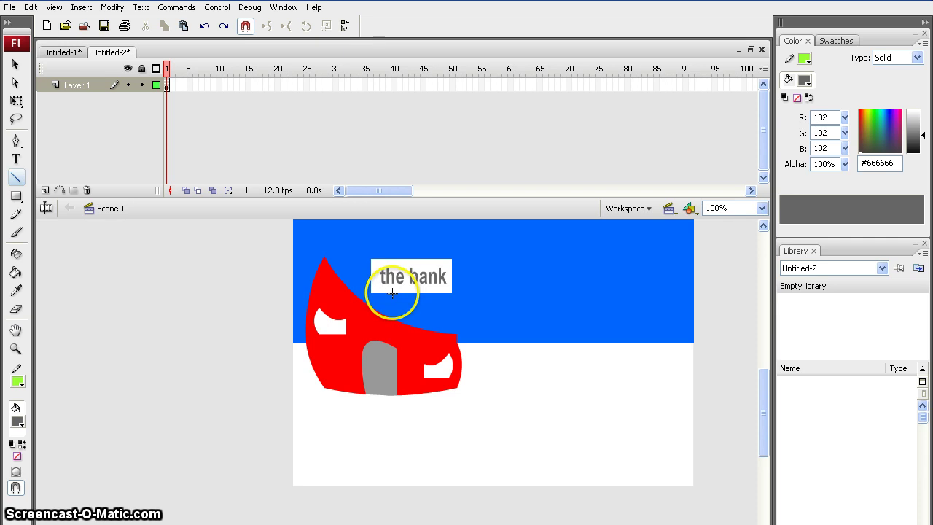
mouse_move(393, 292)
mouse_down()
mouse_move(392, 306)
mouse_move(392, 293)
mouse_move(431, 293)
mouse_up()
drag(443, 333, 444, 332)
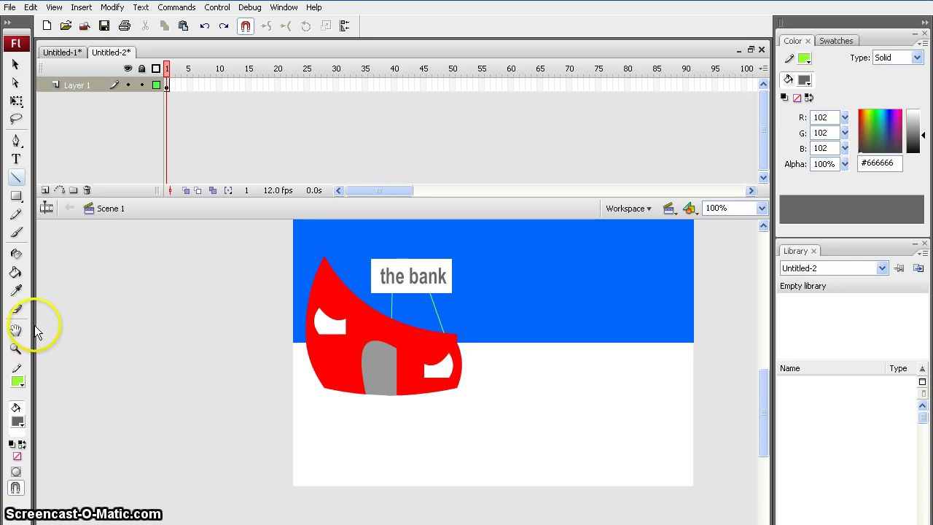
Brush a closed, winding path outline in dark gray (#666666) from the door past the stage's lower edge and fill it with the same gray.
click(16, 232)
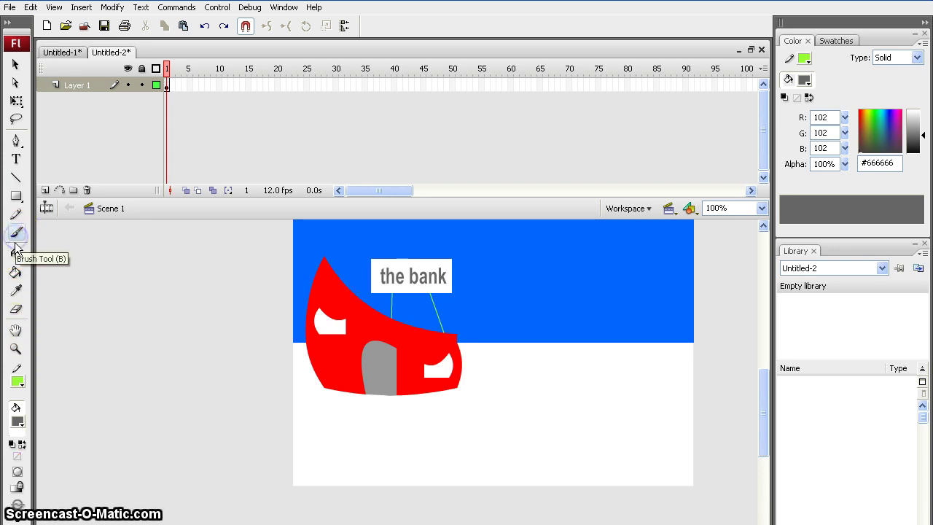
click(20, 423)
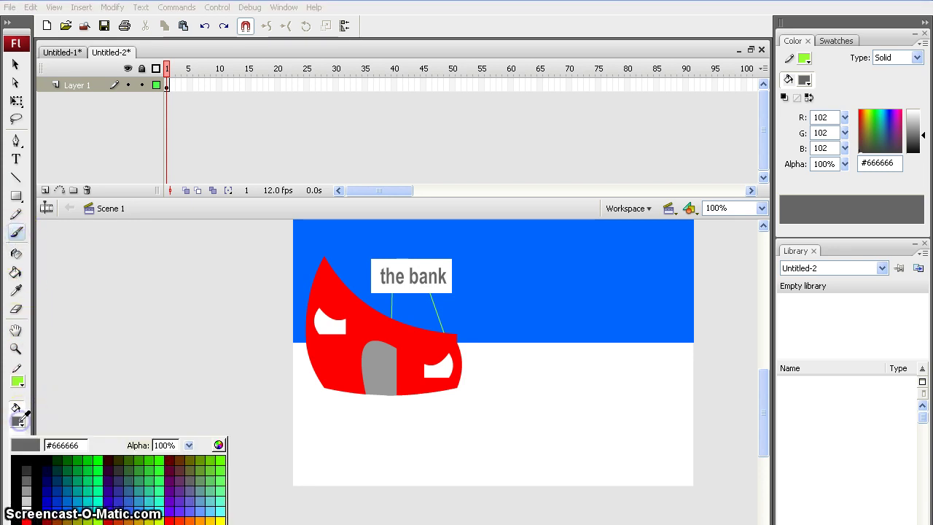
click(27, 484)
mouse_move(366, 394)
mouse_down()
mouse_move(406, 453)
mouse_move(493, 508)
mouse_up()
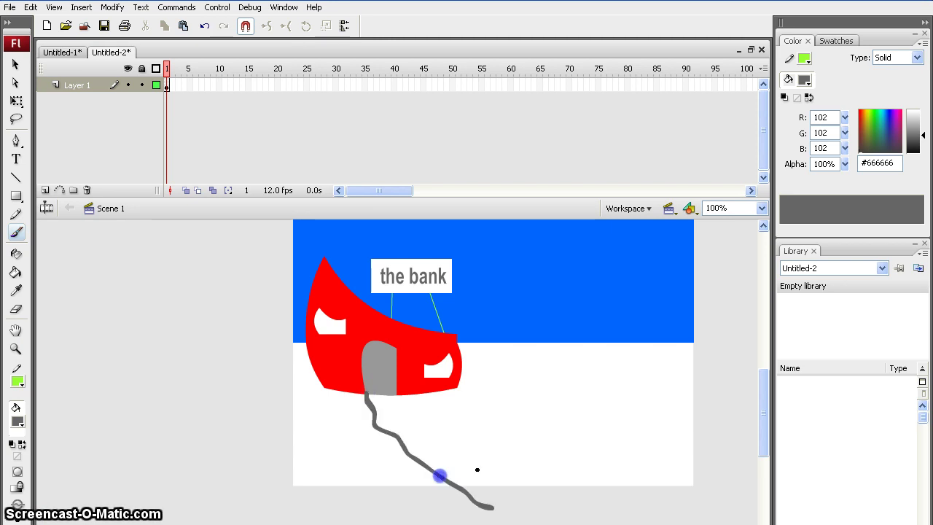
drag(396, 396, 427, 416)
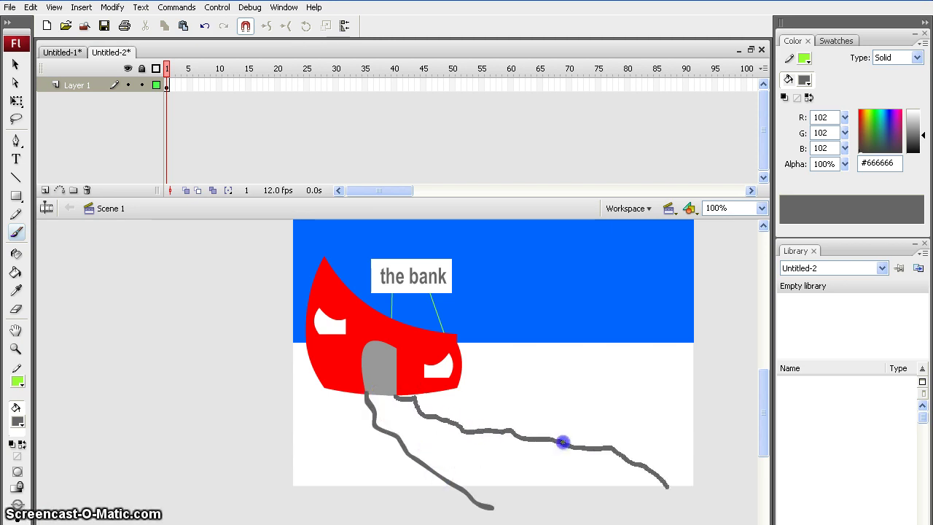
drag(669, 491, 493, 509)
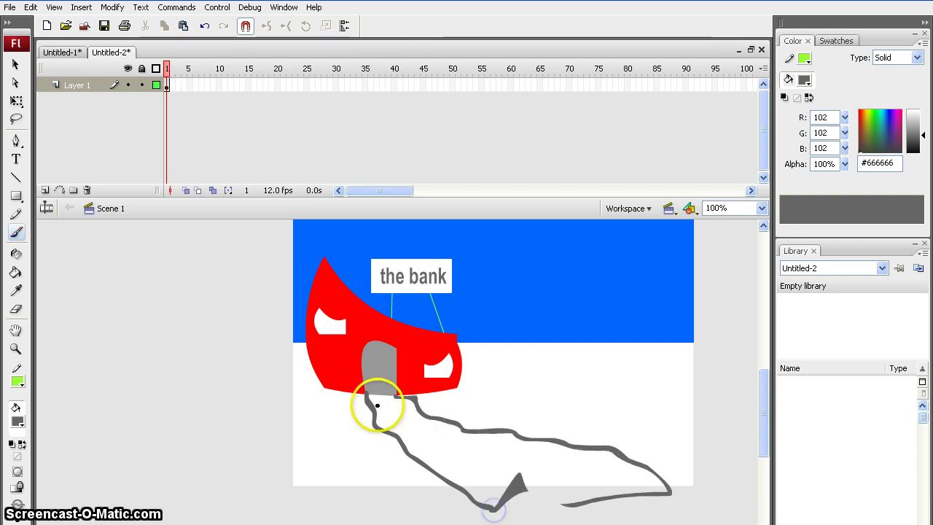
drag(368, 396, 389, 395)
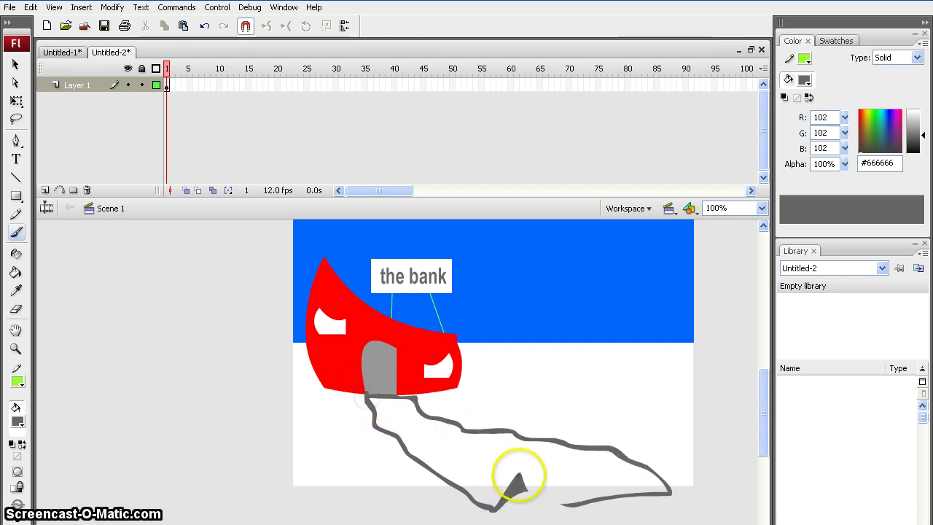
drag(520, 486, 562, 501)
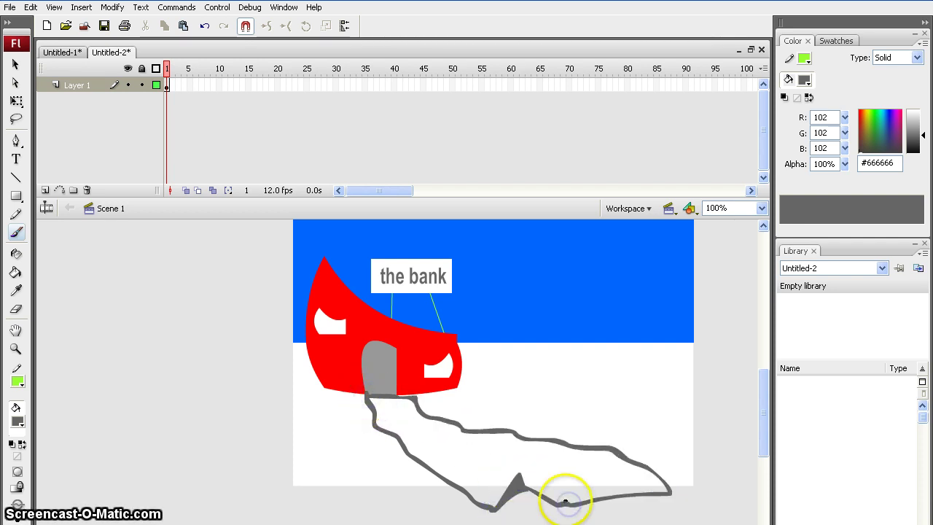
click(16, 272)
click(471, 480)
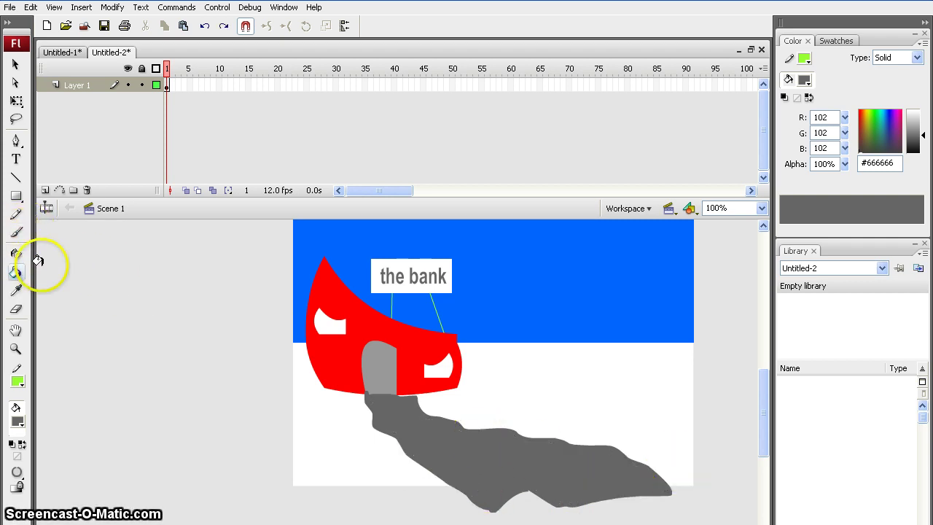
click(16, 309)
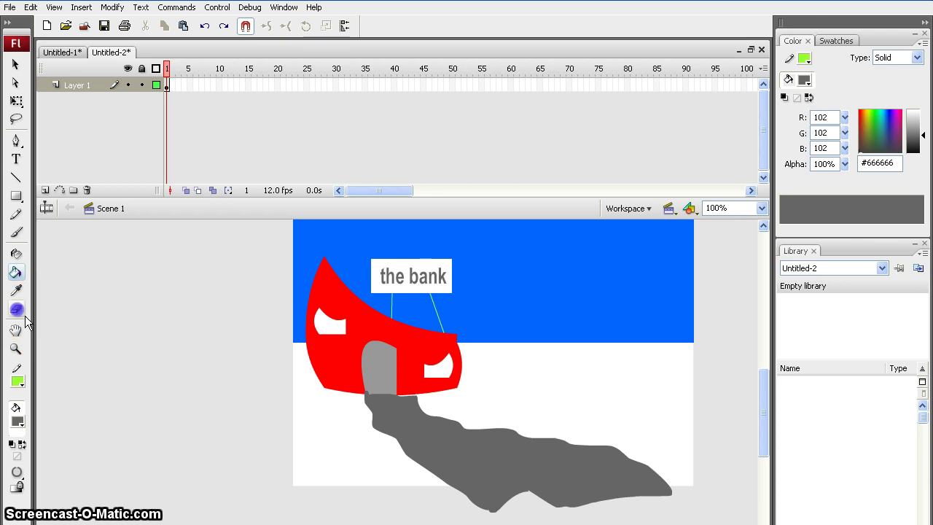
drag(452, 420, 416, 402)
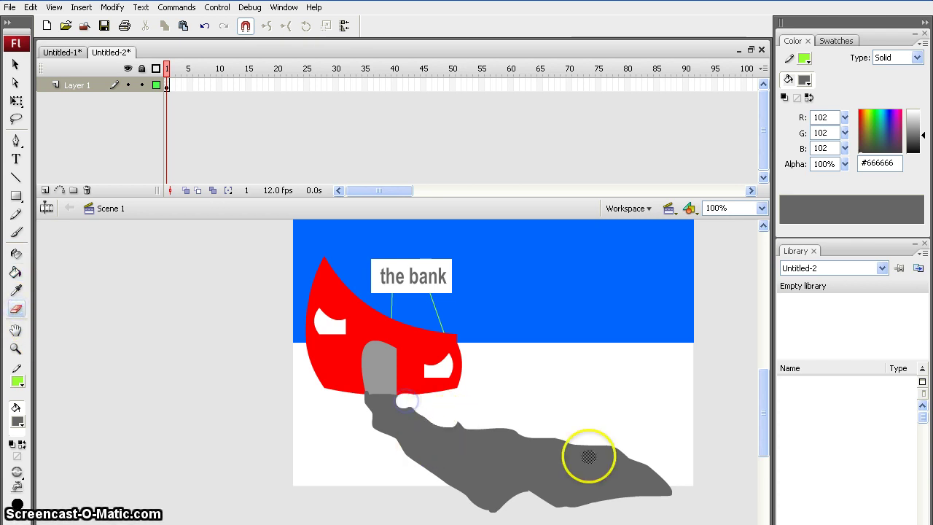
drag(416, 428, 417, 402)
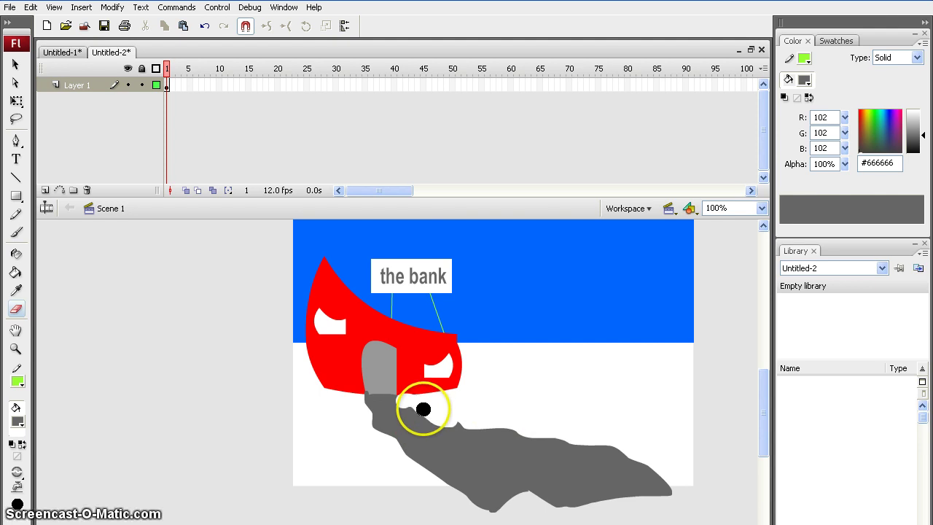
key(ctrl+z)
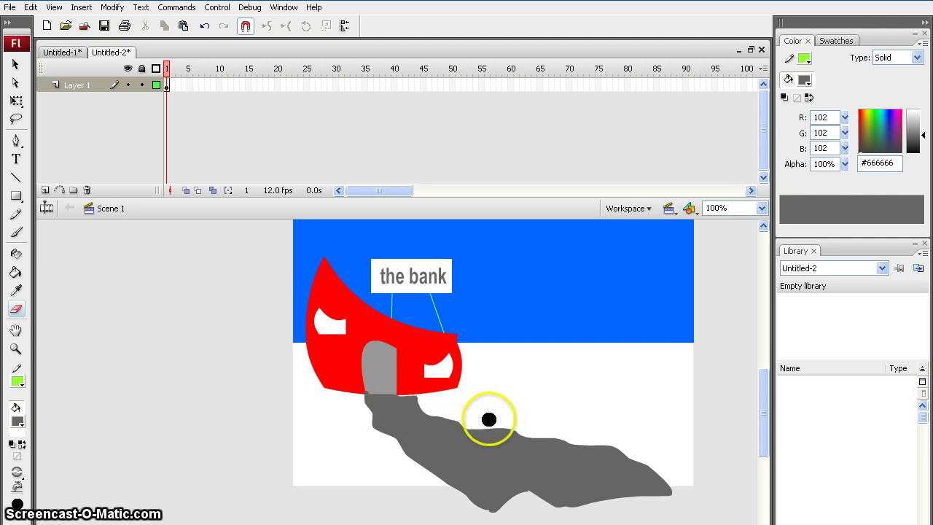
Erase the part of the gray path that sticks out beyond the door's right side, including the leftover fragments beneath the house.
key(ctrl+equal)
key(ctrl+equal)
key(ctrl+equal)
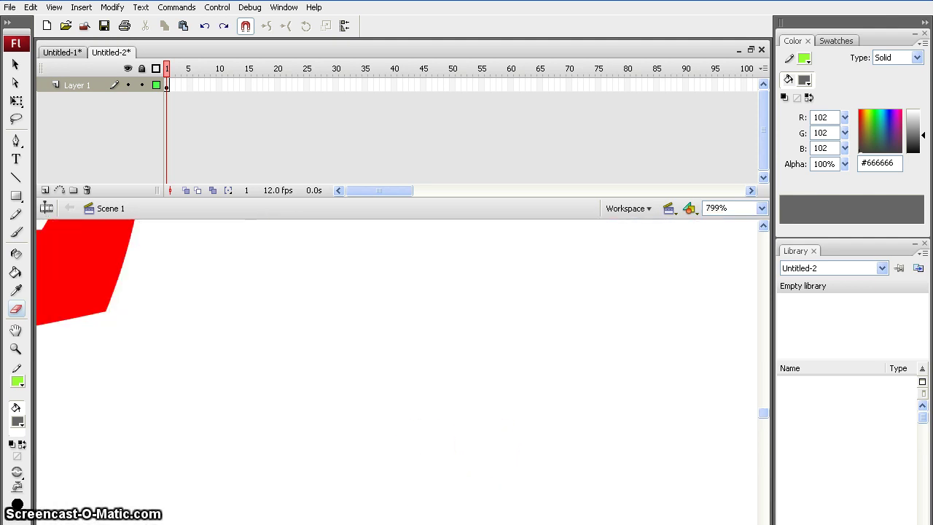
scroll(398, 372, left, 10)
scroll(433, 475, down, 3)
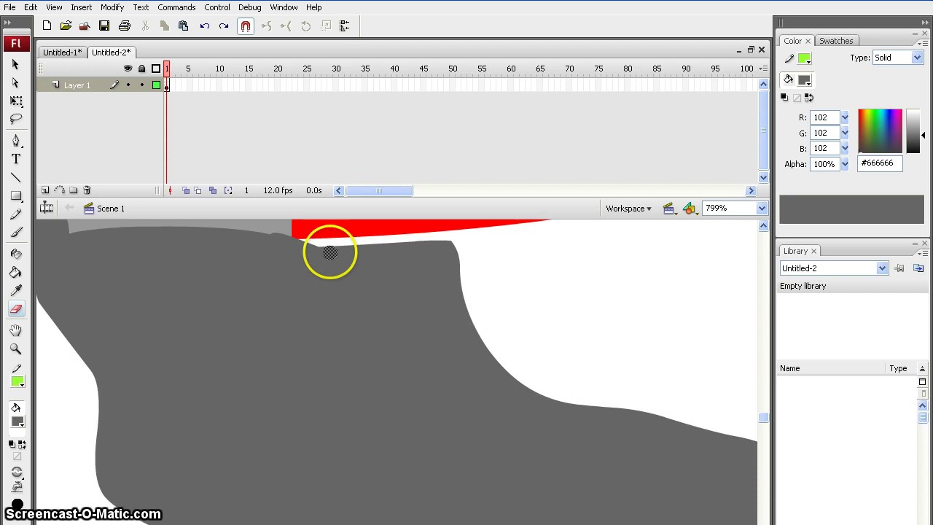
drag(330, 252, 325, 249)
drag(326, 248, 481, 362)
scroll(600, 375, up, 3)
mouse_move(335, 376)
mouse_down()
mouse_move(393, 377)
mouse_move(355, 385)
mouse_up()
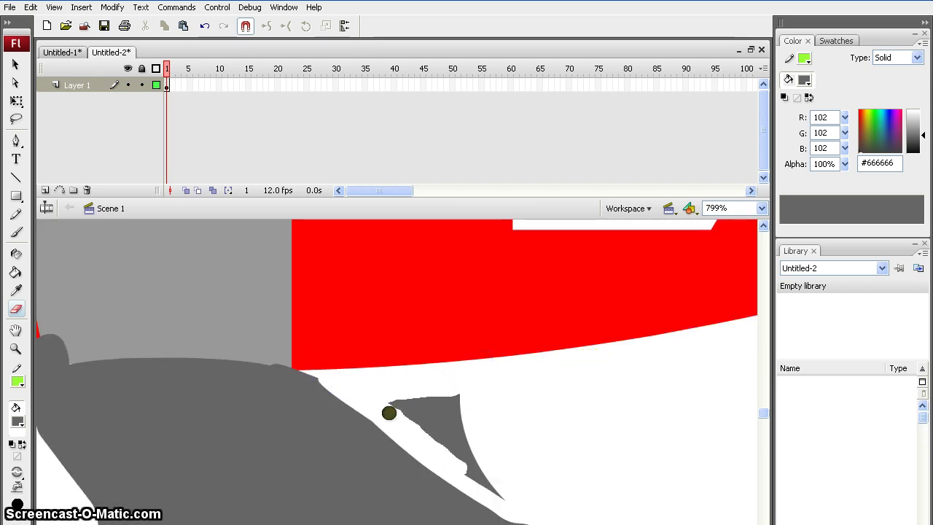
drag(460, 468, 495, 481)
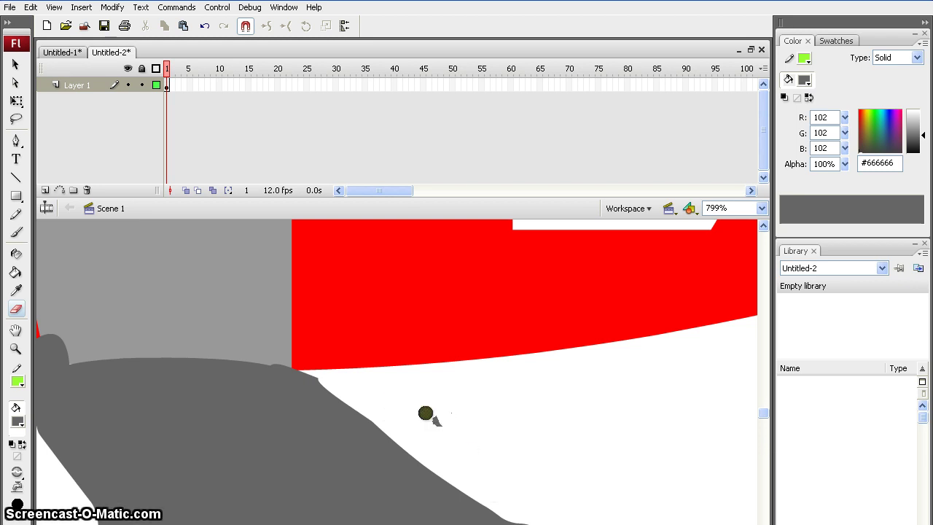
key(ctrl+minus)
key(ctrl+minus)
key(ctrl+minus)
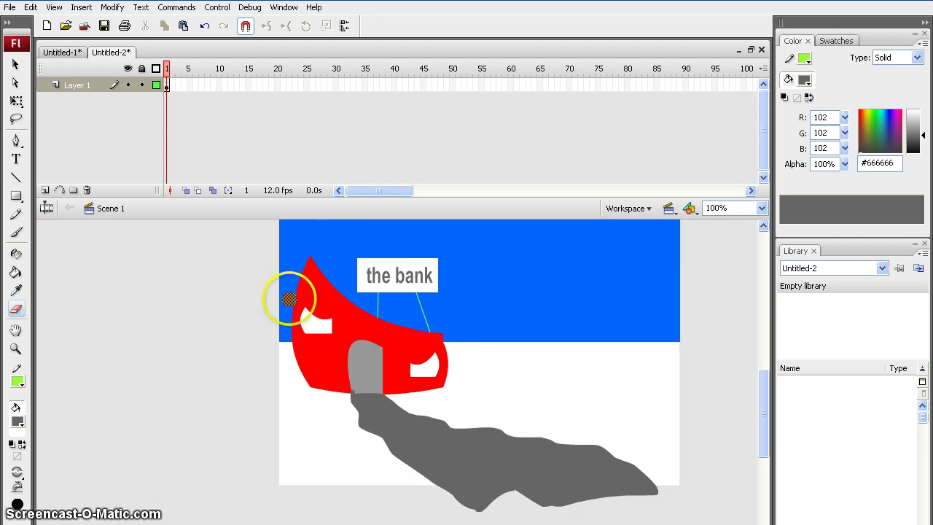
Choose the Oval tool and set its fill color to dark gray (#333333).
scroll(511, 447, up, 3)
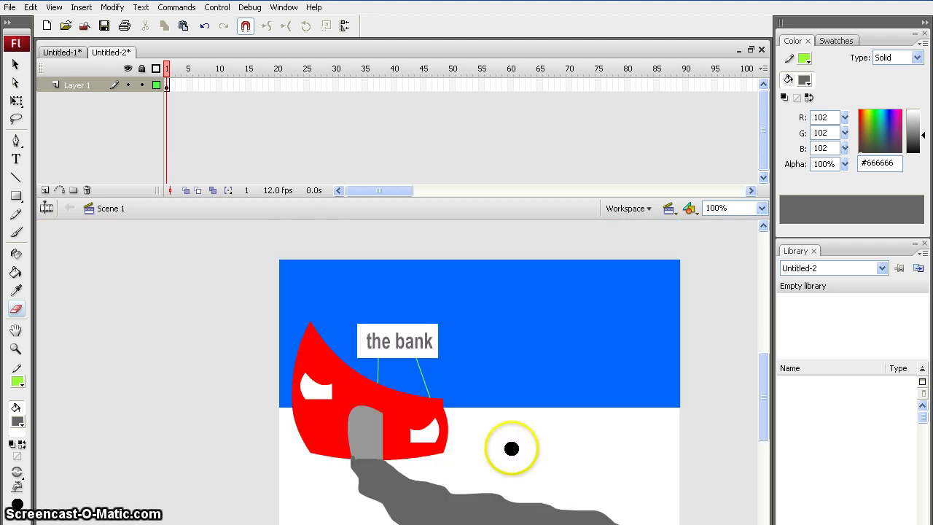
click(15, 195)
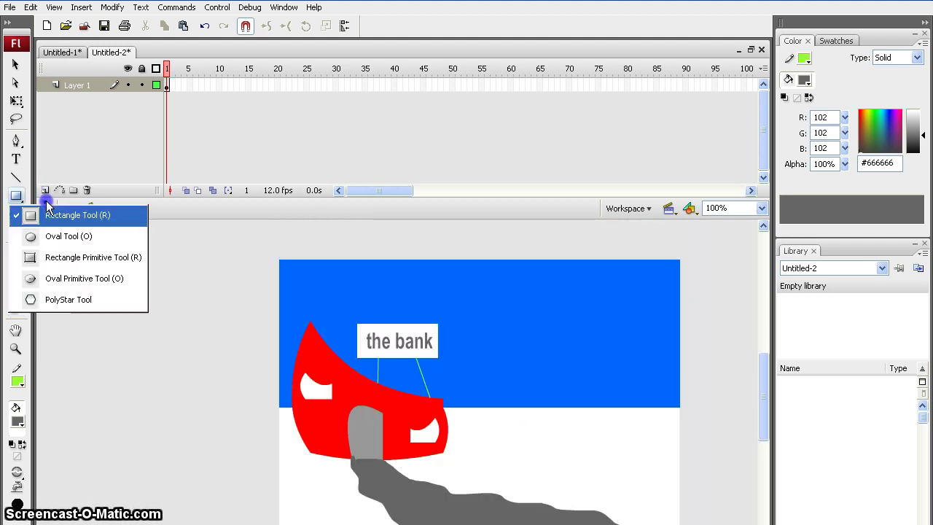
click(58, 237)
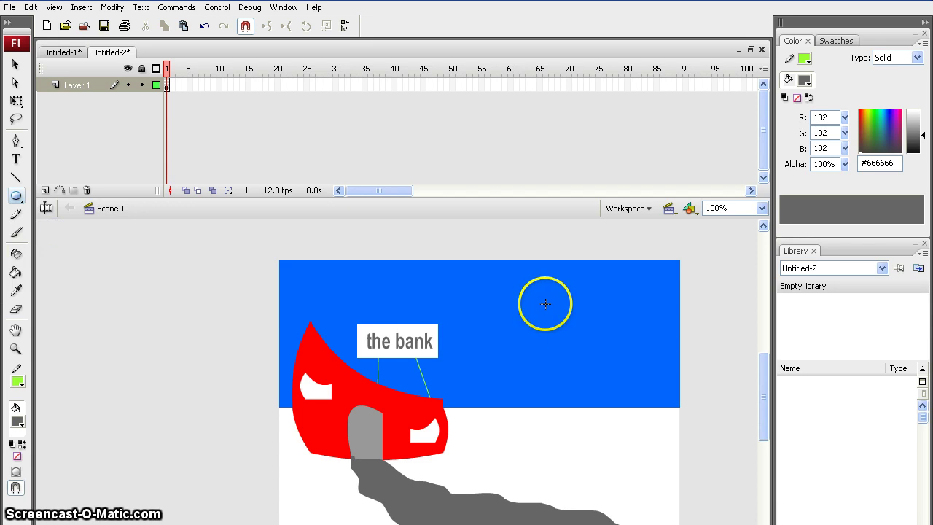
click(17, 422)
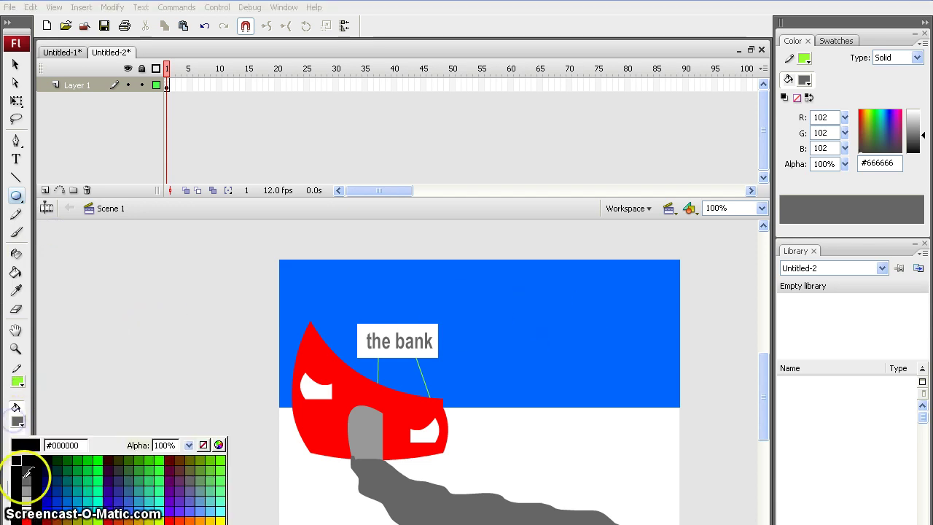
click(26, 472)
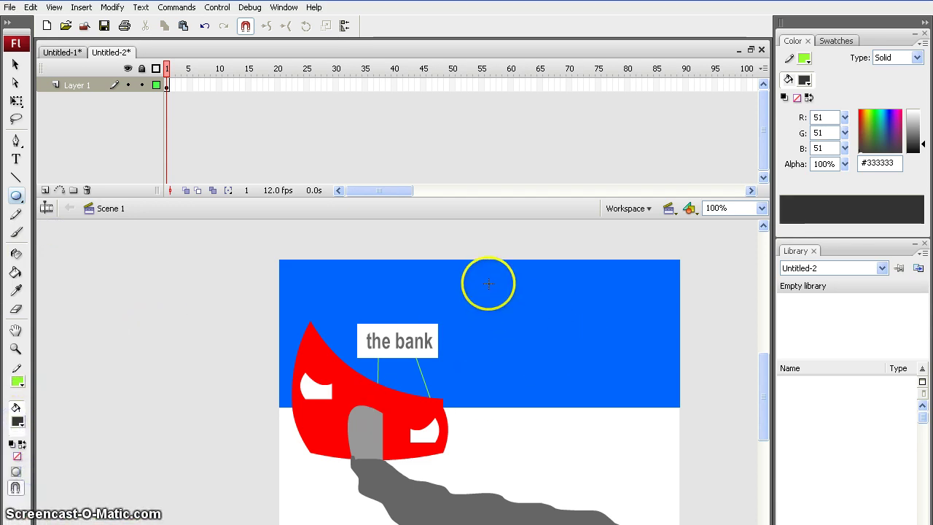
drag(639, 348, 625, 372)
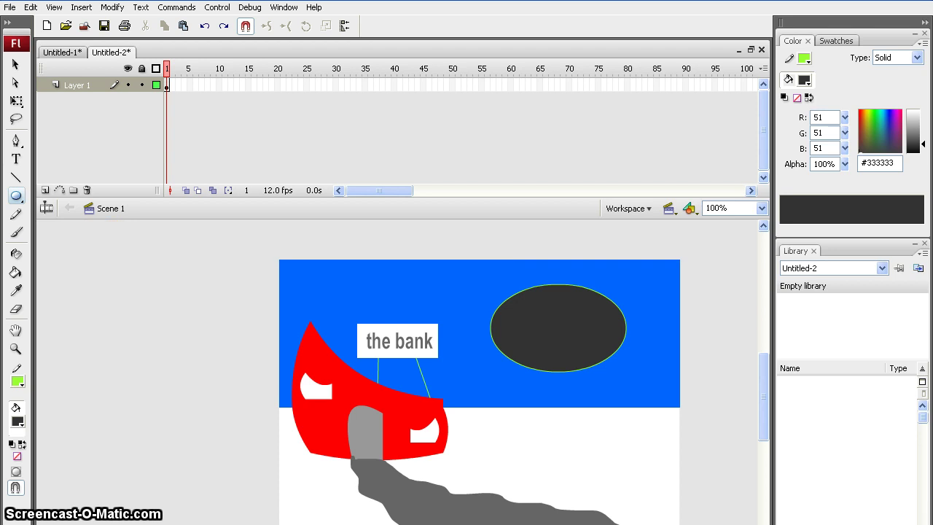
click(14, 64)
click(620, 321)
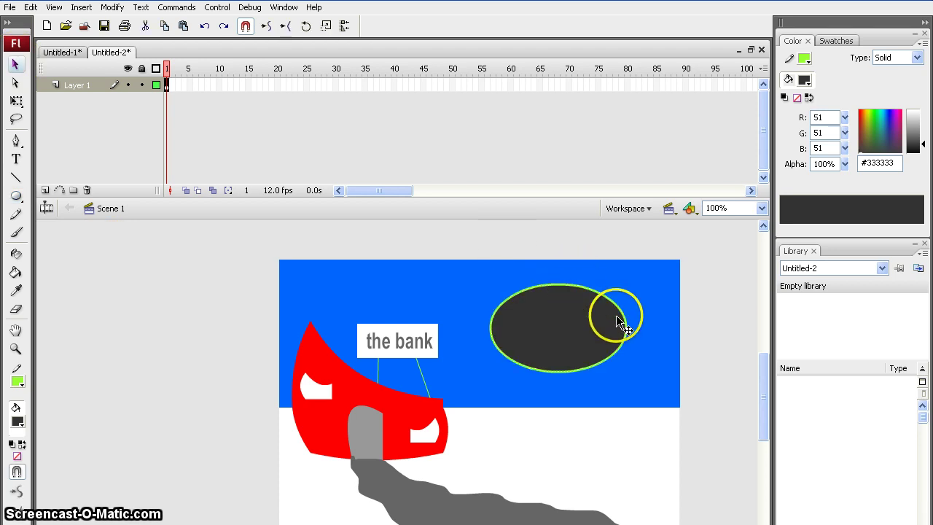
key(Delete)
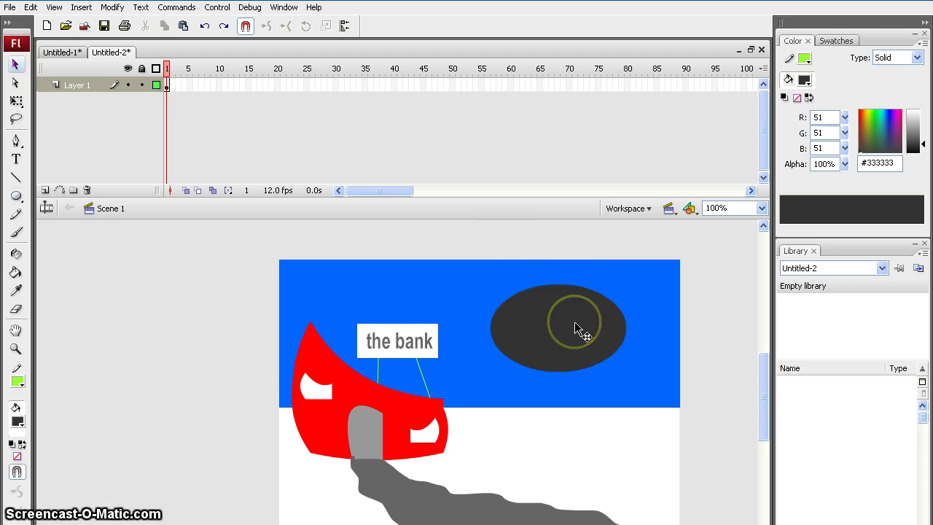
key(ctrl+z)
key(ctrl+z)
key(ctrl+z)
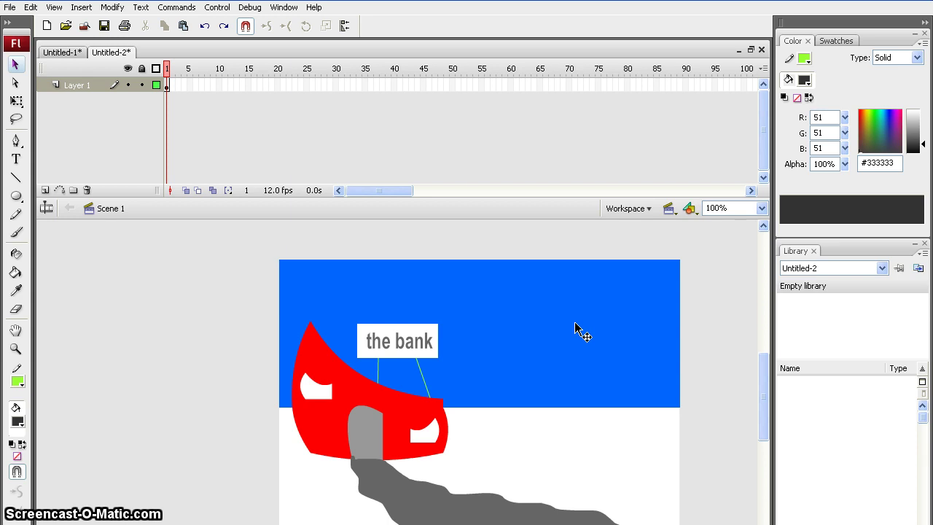
click(581, 320)
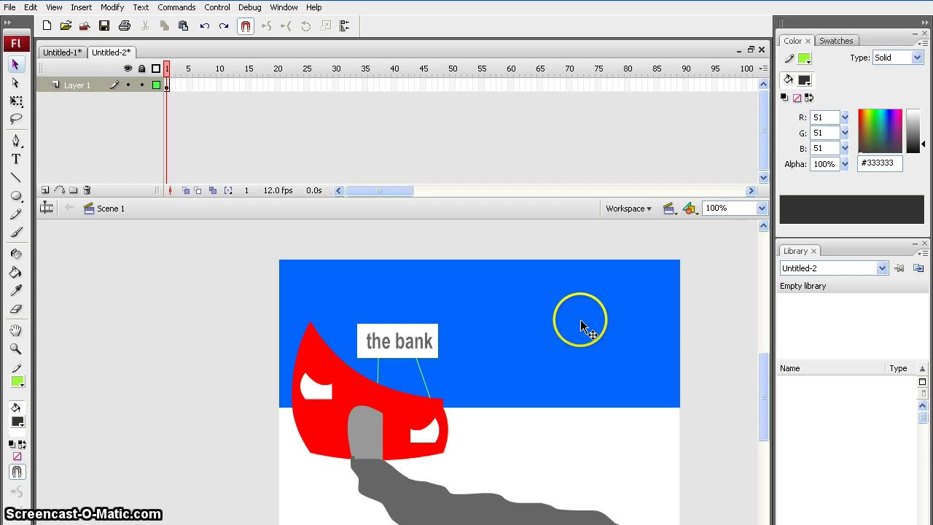
Set the stroke color to none and draw a wide dark gray oval in the sky beyond the sign.
click(19, 381)
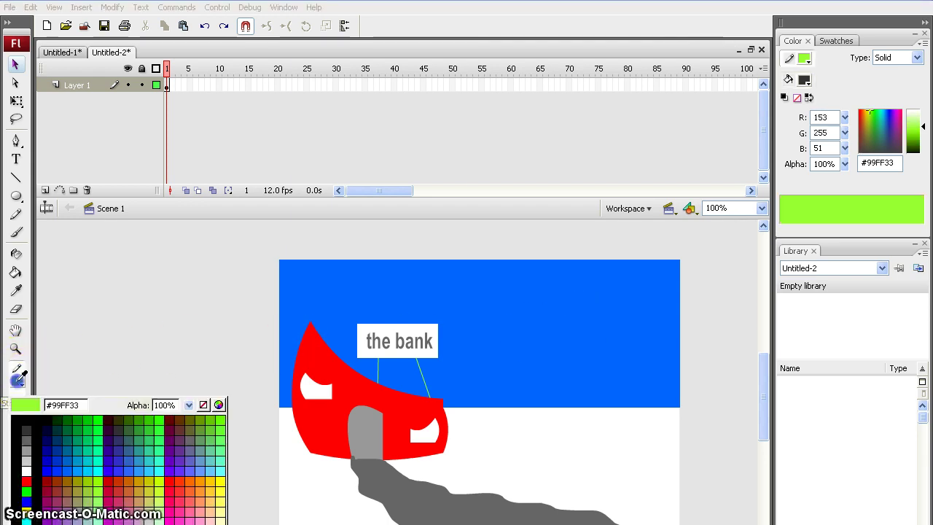
click(203, 405)
click(16, 196)
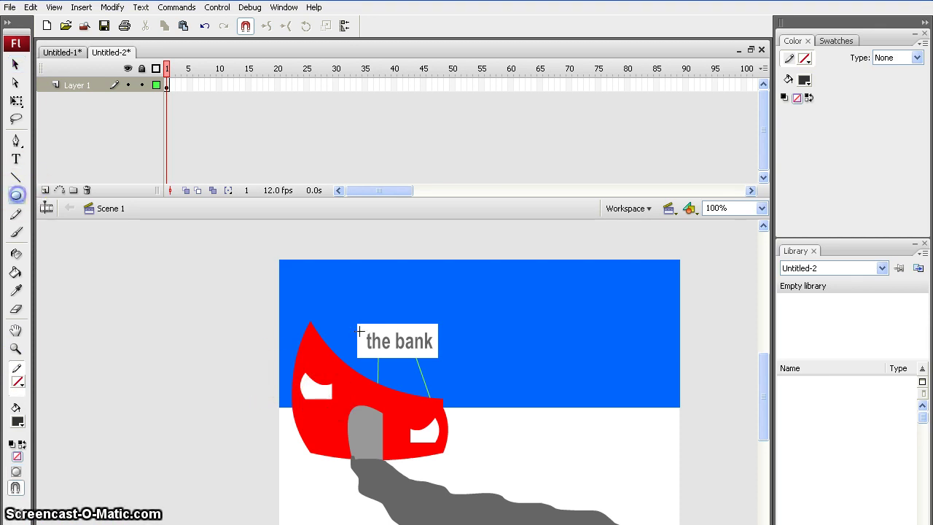
drag(501, 287, 628, 369)
Pull the dark gray oval's edges inward and smooth them with the Selection tool to form a cloud with four rounded lobes.
click(15, 64)
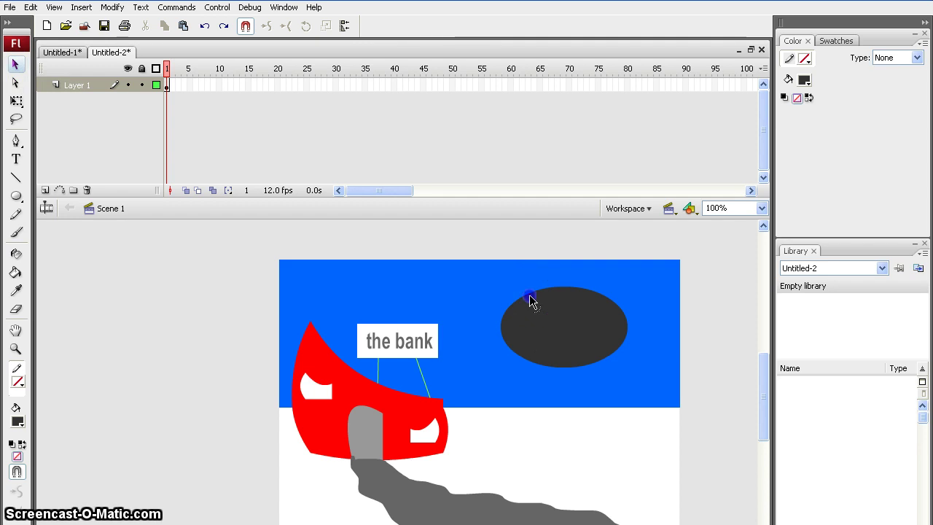
drag(595, 297, 592, 301)
click(547, 371)
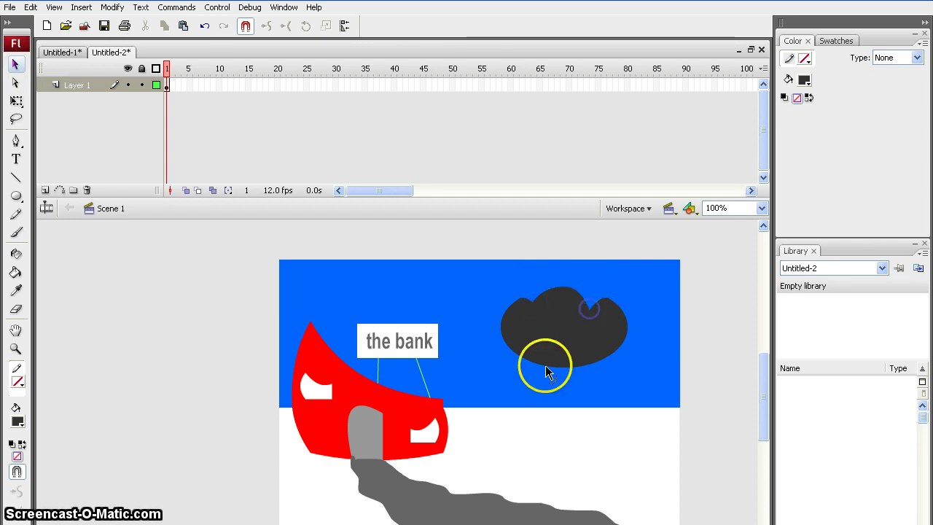
drag(538, 363, 588, 356)
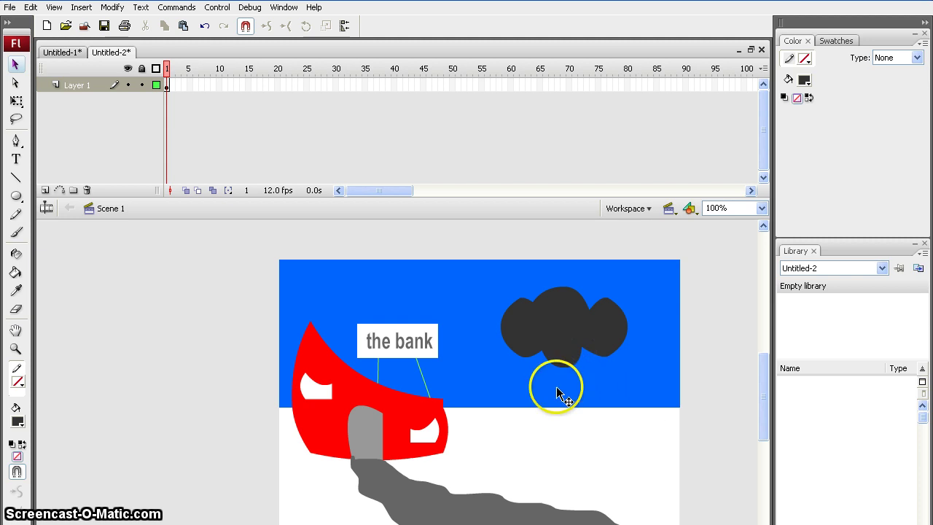
drag(516, 354, 516, 354)
drag(577, 368, 611, 364)
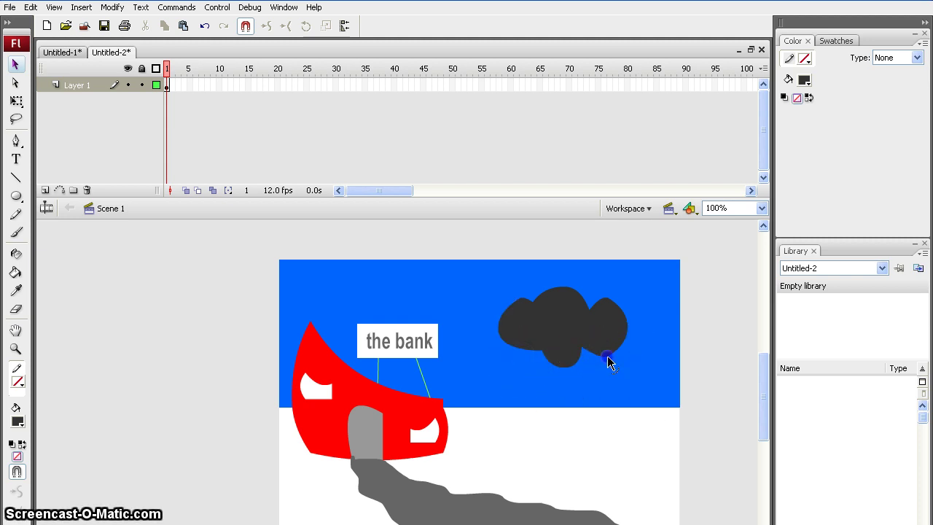
drag(604, 297, 523, 307)
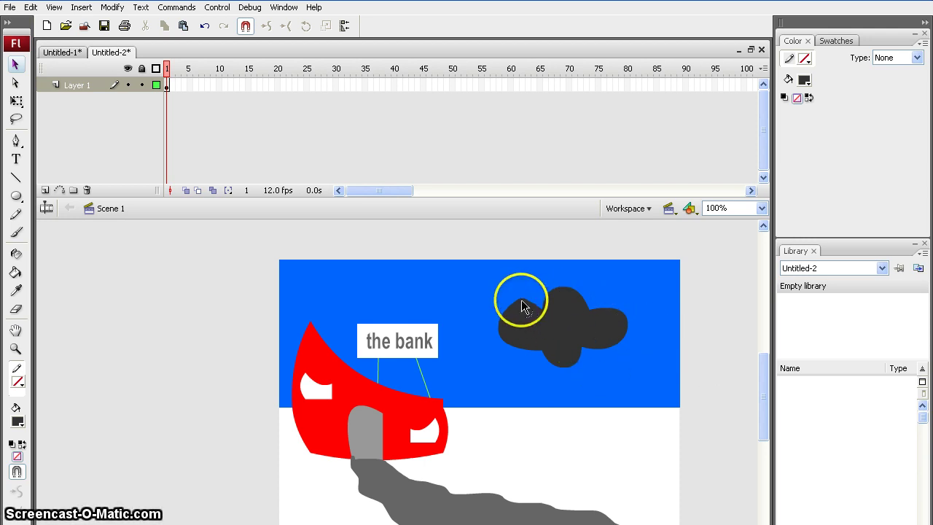
Rename the artwork's layer to "background".
scroll(660, 412, down, 3)
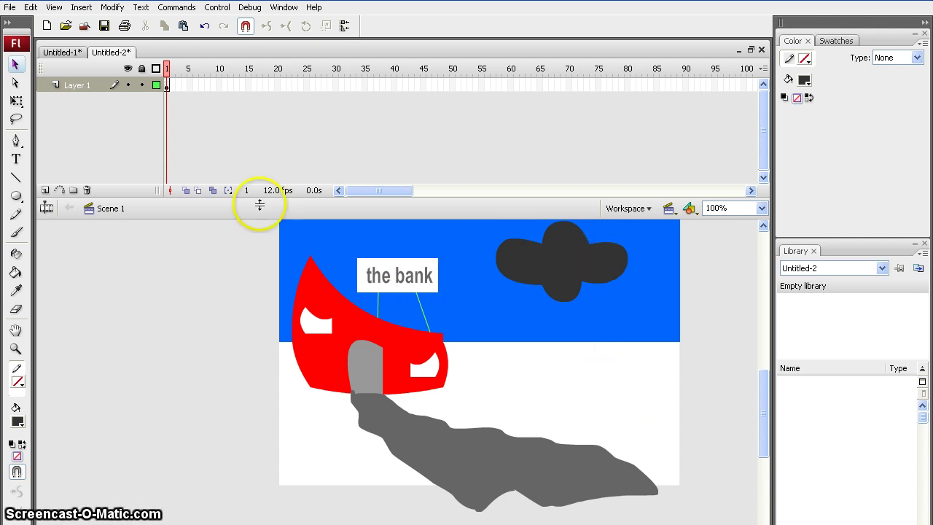
double_click(73, 86)
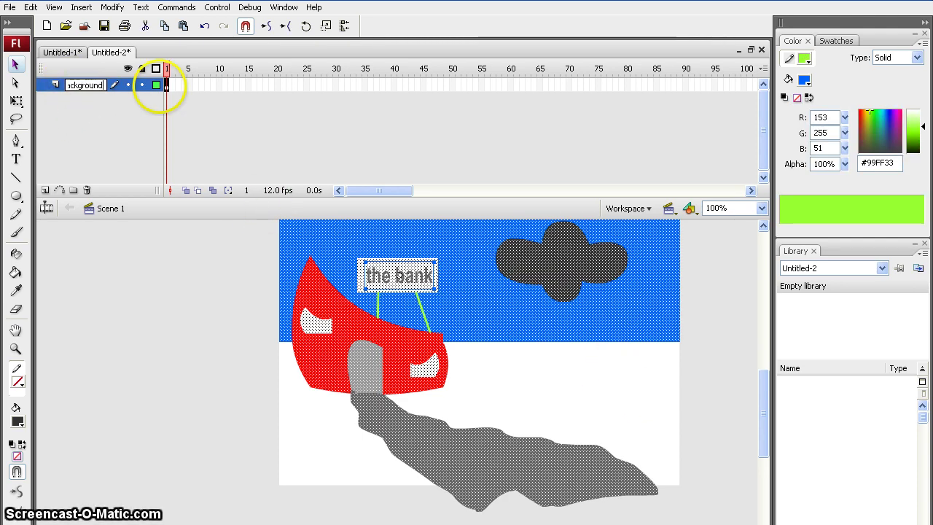
click(81, 125)
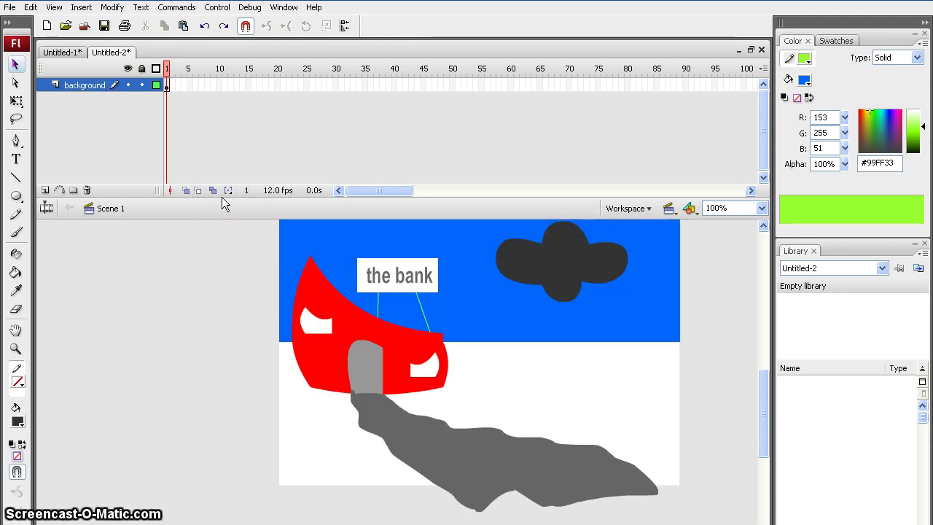
Choose the Oval tool and set its fill color to yellow (#FFFF00).
click(16, 195)
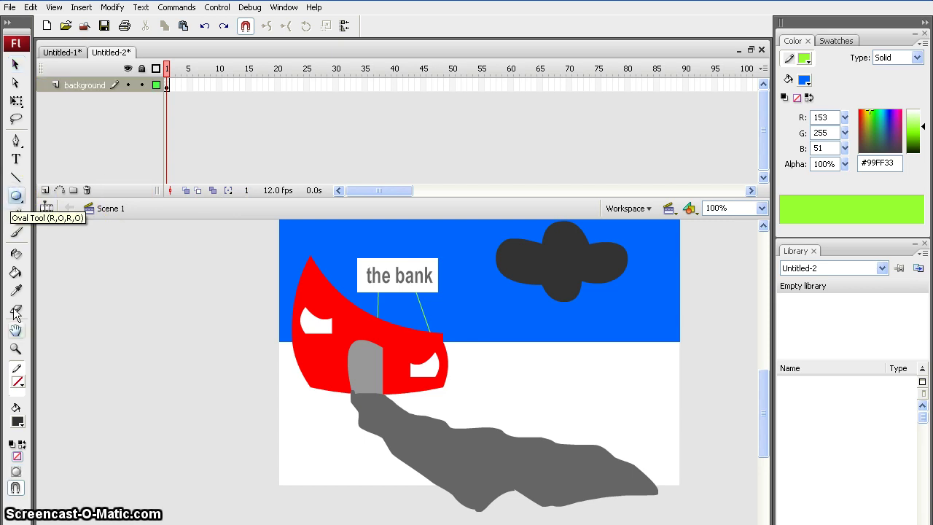
click(17, 421)
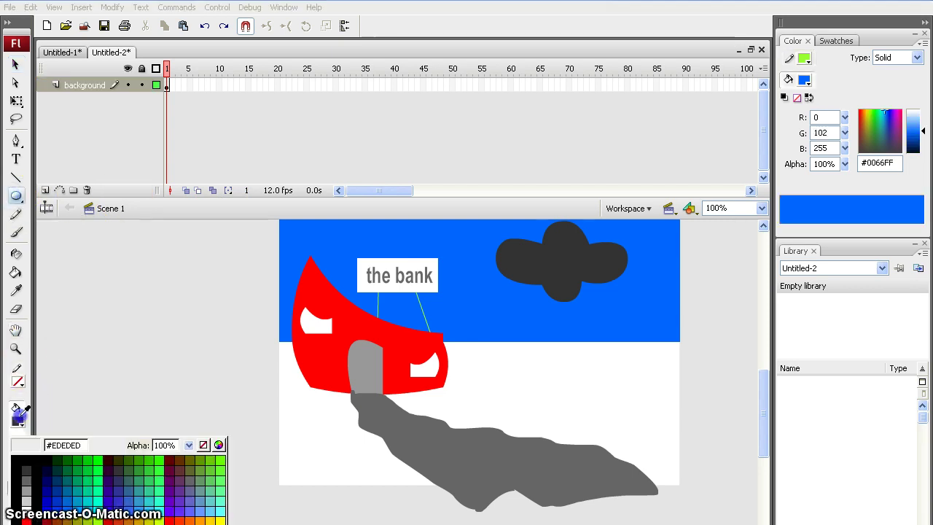
click(221, 518)
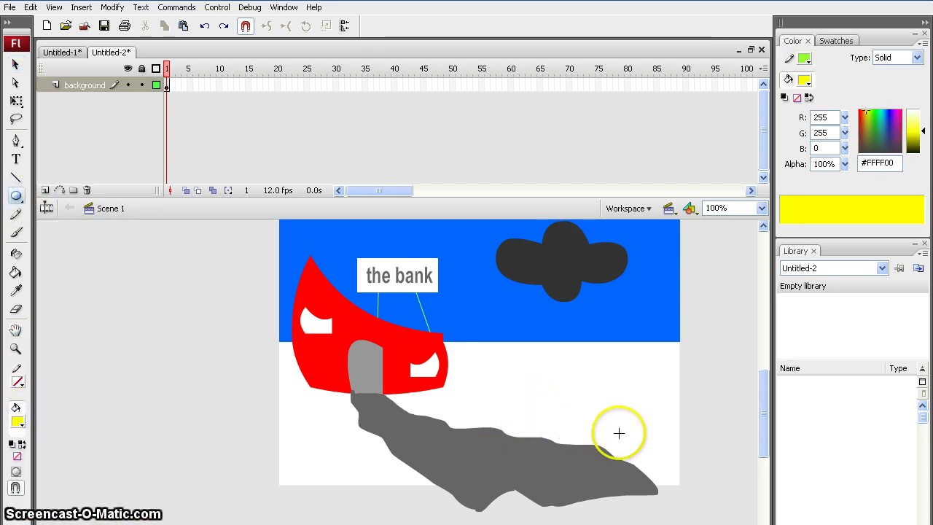
Draw a yellow circle over the gray path's upper edge and move it across the path into the sky below the cloud.
drag(553, 404, 612, 465)
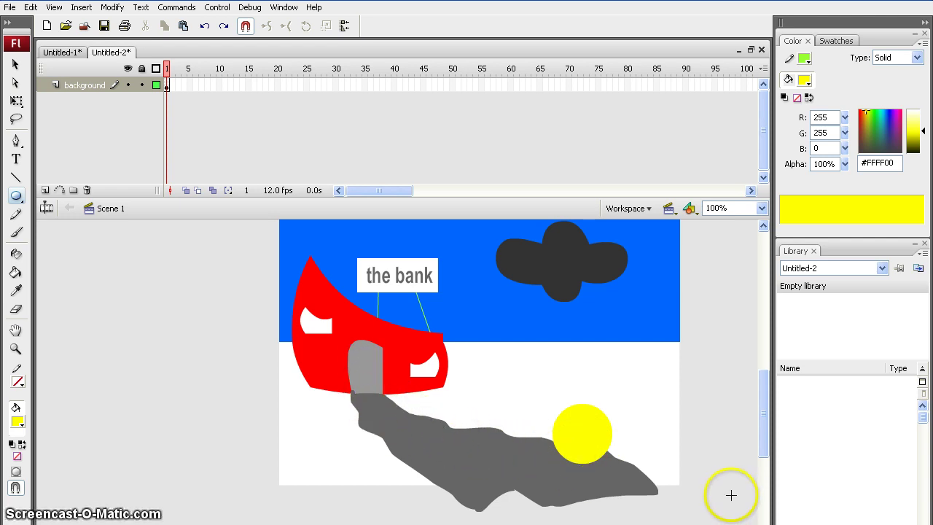
click(16, 64)
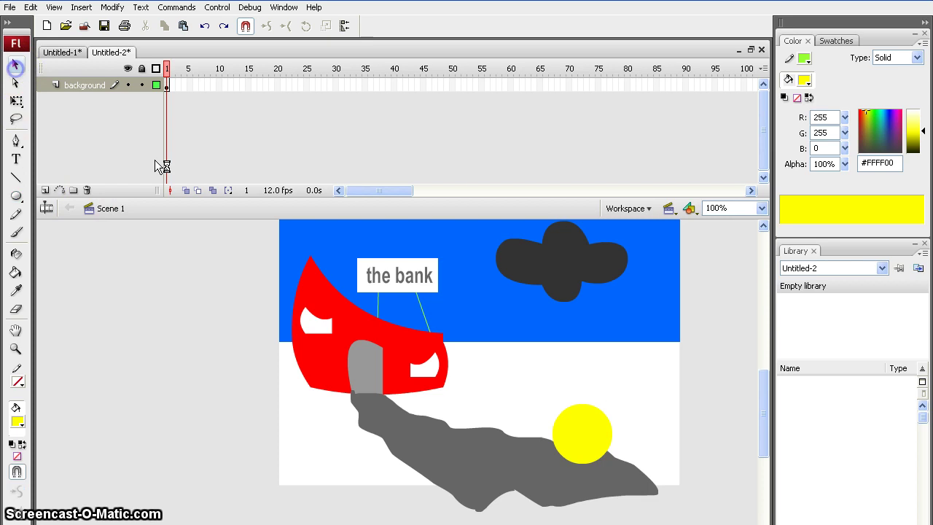
click(576, 442)
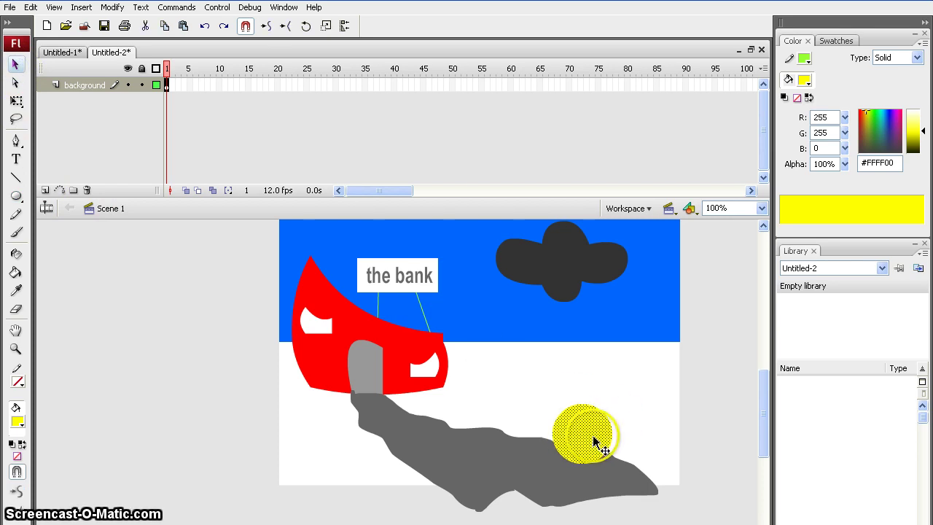
drag(594, 438, 538, 427)
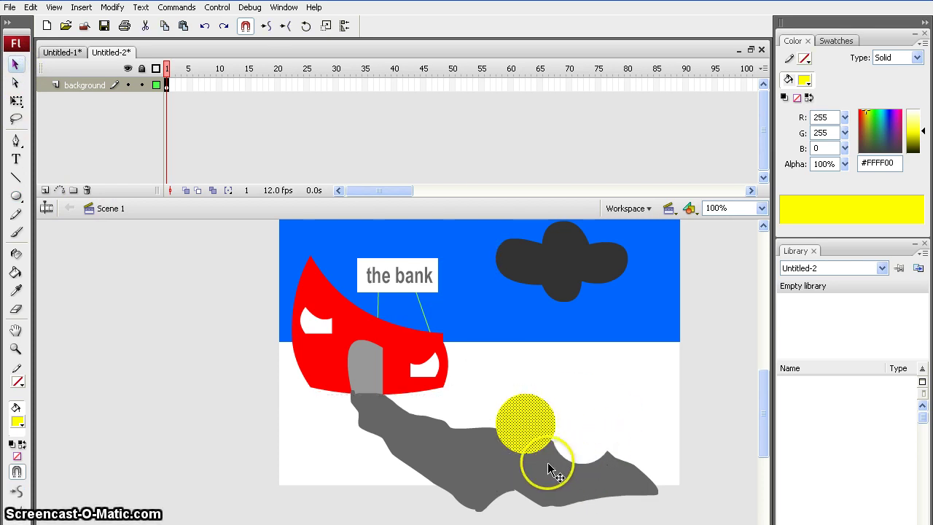
click(577, 417)
drag(534, 438, 506, 325)
click(620, 386)
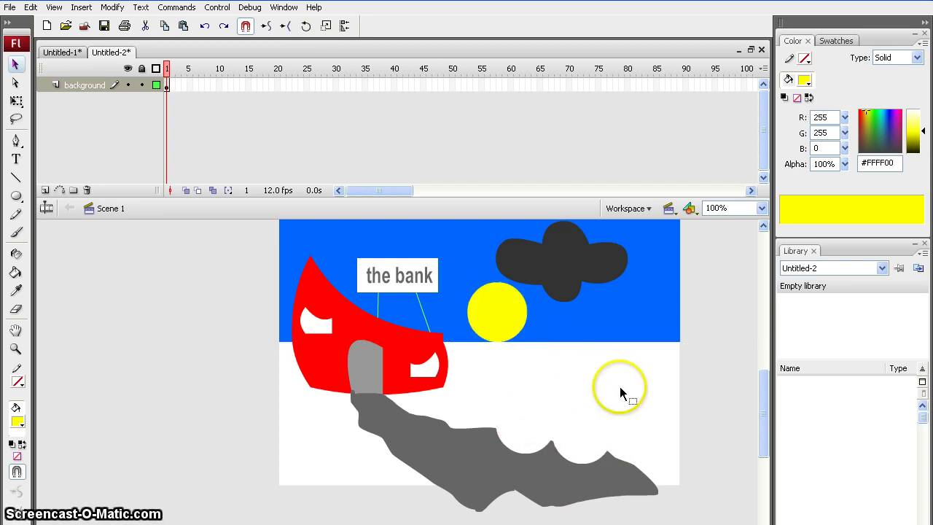
Move the yellow circle out of the sky onto the white ground above the path.
click(493, 309)
drag(494, 309, 587, 387)
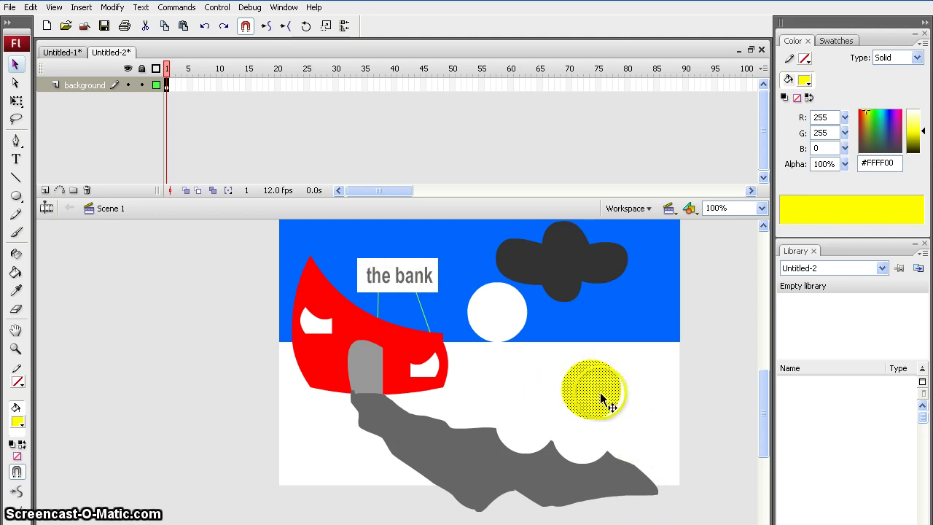
click(287, 351)
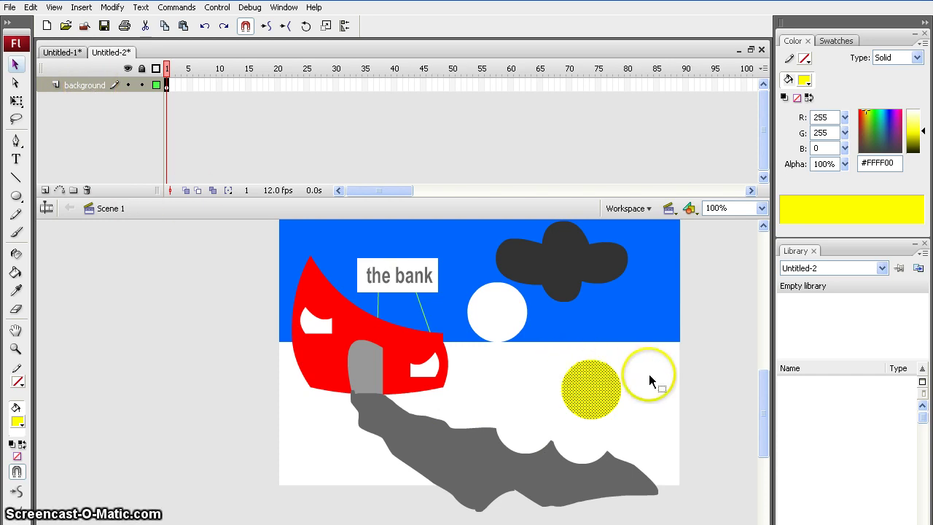
Undo the yellow circle's moves and its drawing on the background layer.
key(ctrl+z)
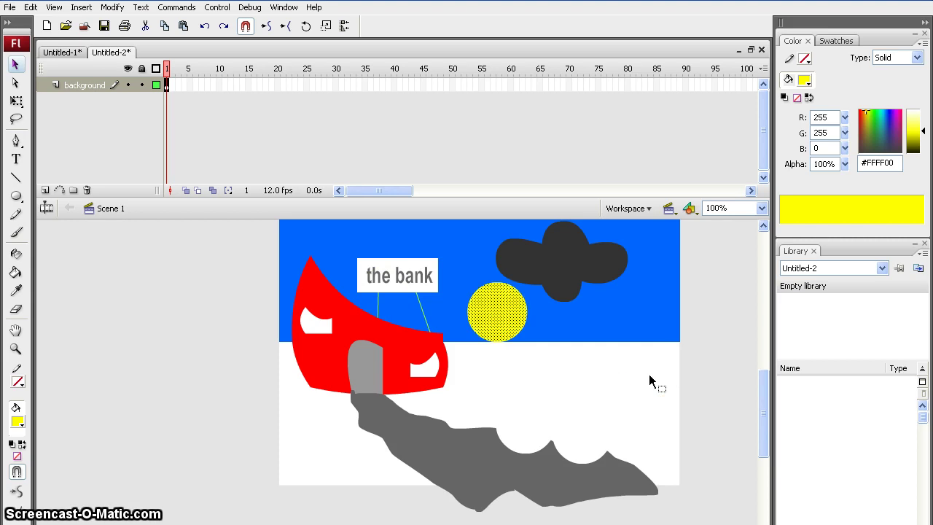
key(ctrl+z)
key(ctrl+z)
key(ctrl+z)
key(ctrl+z)
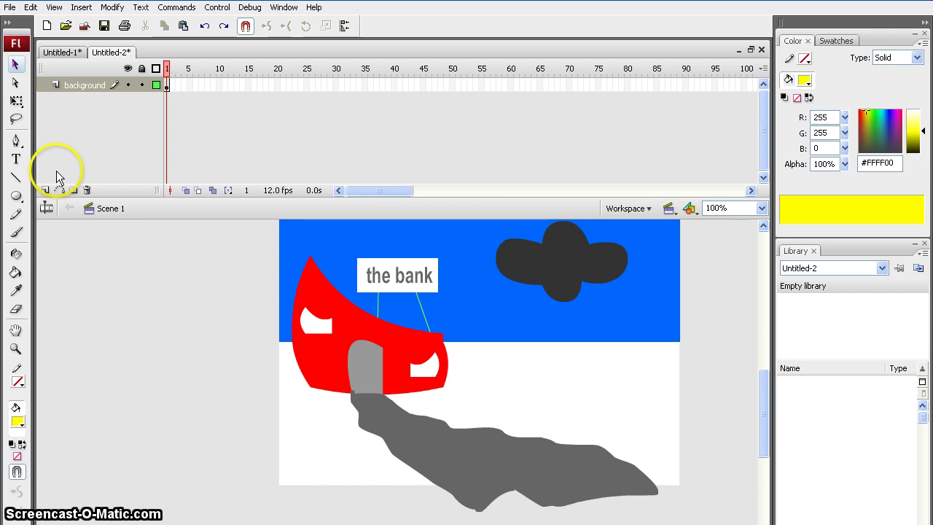
Add a new layer above the background layer and name it "yellow circle".
click(44, 191)
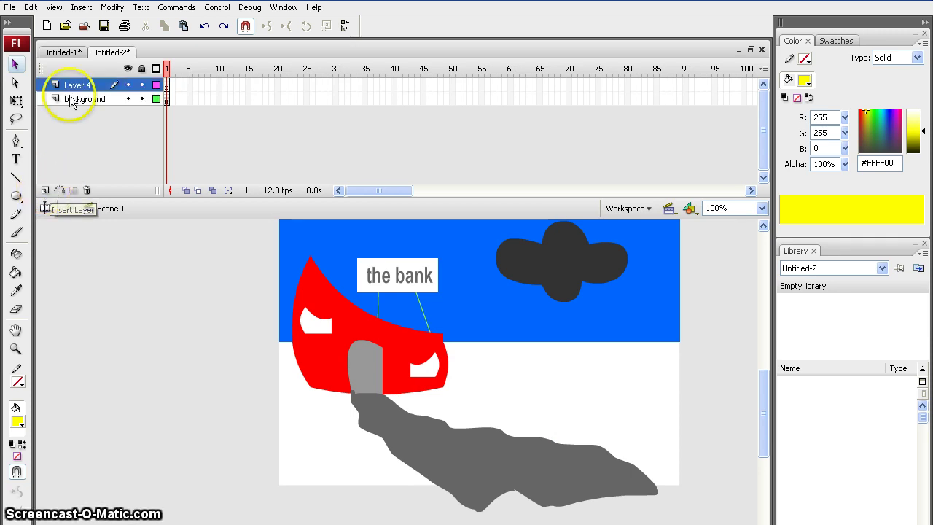
double_click(73, 84)
text(yello circle)
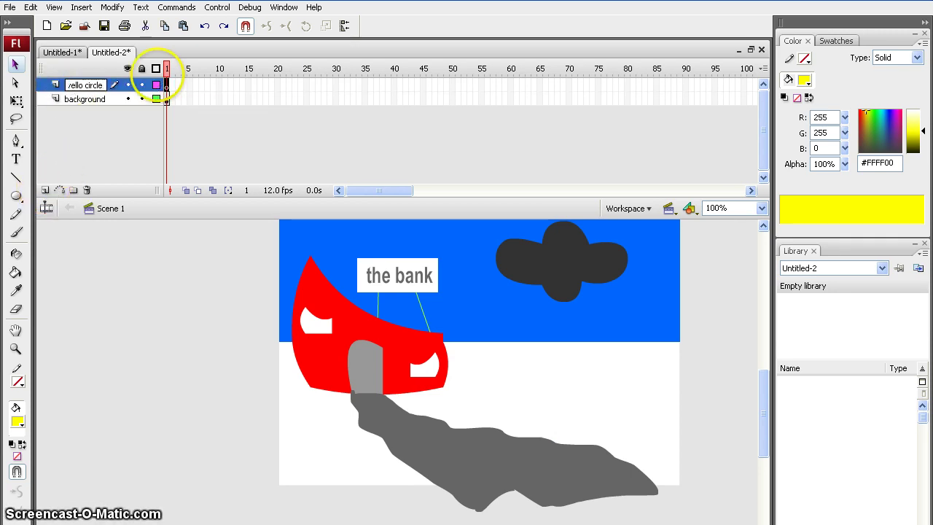
click(73, 86)
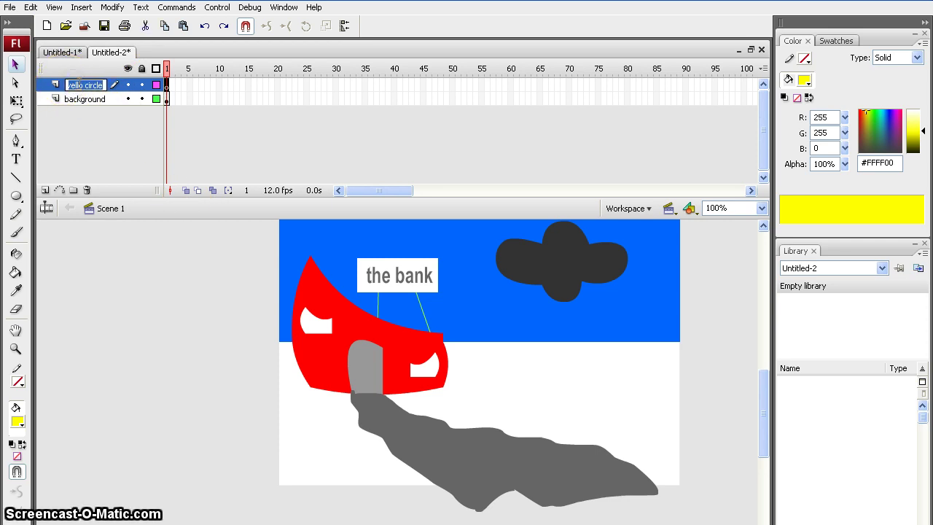
text(w)
click(101, 138)
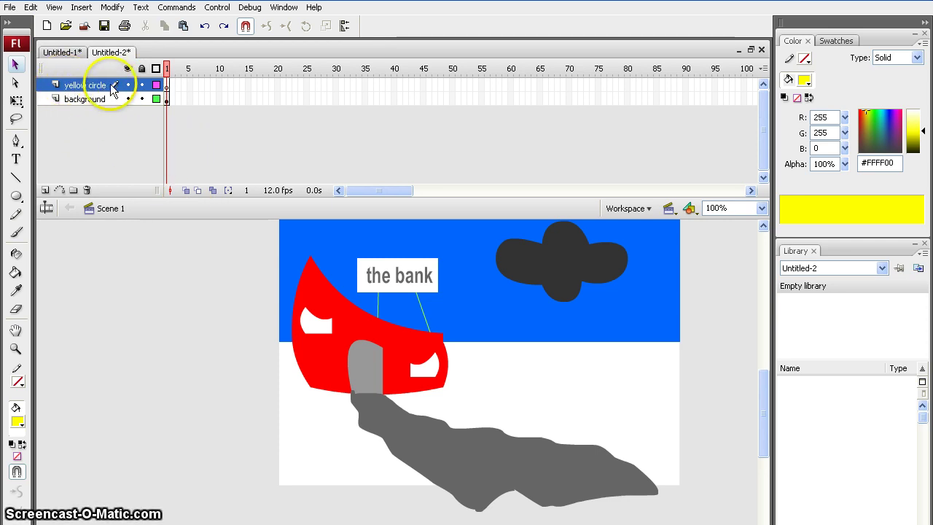
Draw a yellow circle with the Oval tool on the yellow circle layer, overlapping the gray path's upper edge.
click(16, 196)
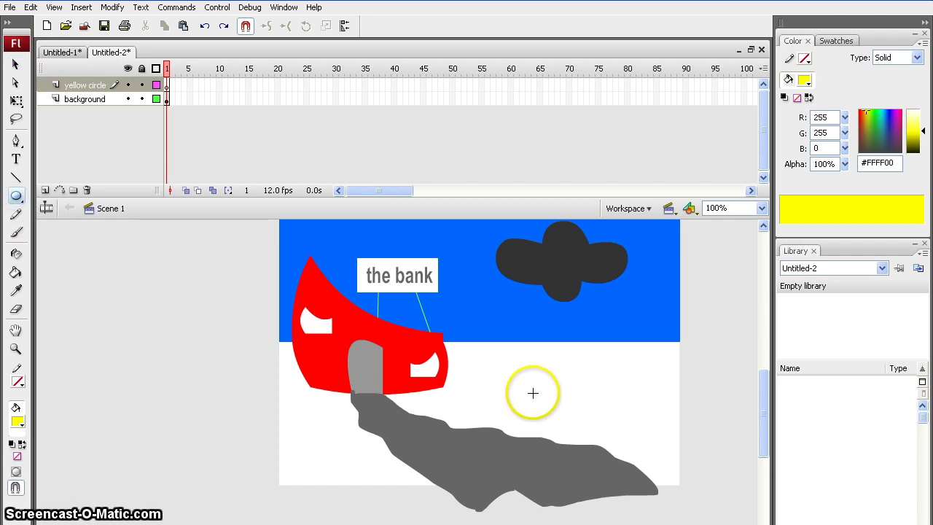
drag(533, 391, 606, 465)
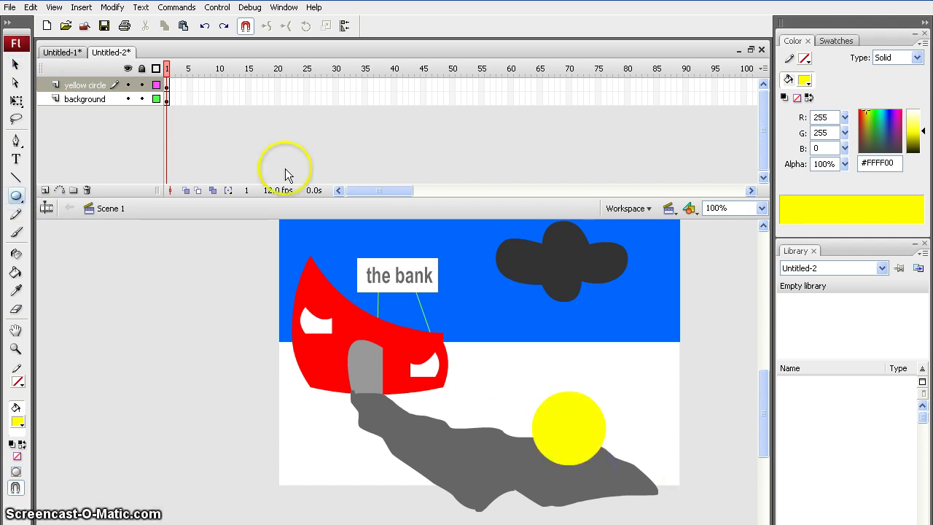
Move the yellow circle up to the horizon below the cloud, then back down near the gray path's far right end.
click(17, 64)
drag(570, 435, 541, 349)
click(599, 400)
click(466, 431)
click(567, 382)
click(627, 394)
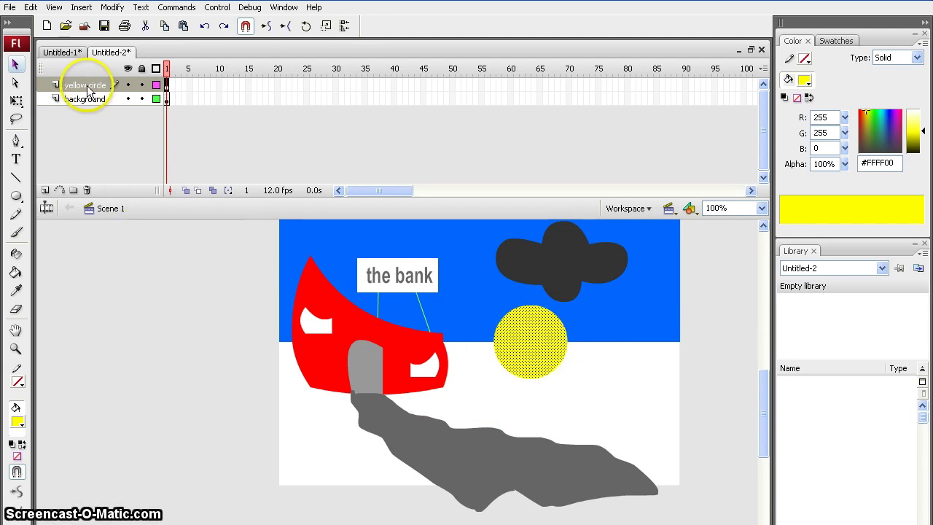
drag(552, 353, 603, 456)
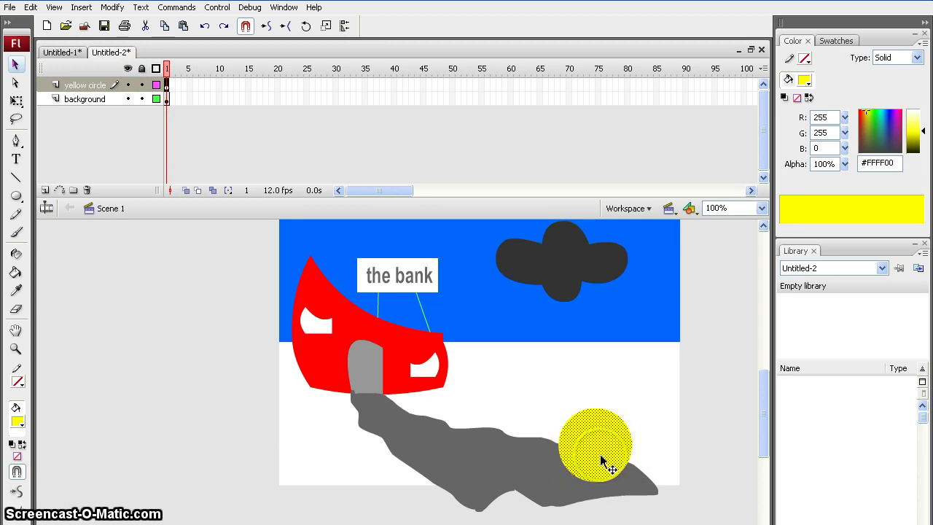
drag(602, 459, 600, 462)
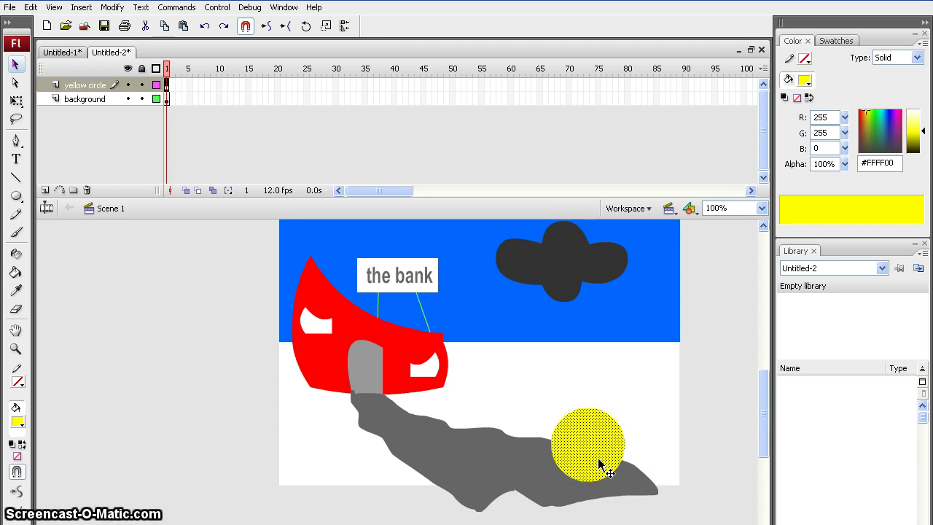
Add keyframes at frames 2 and 3 of the yellow circle layer, shifting the circle slightly left along the path on each.
click(70, 88)
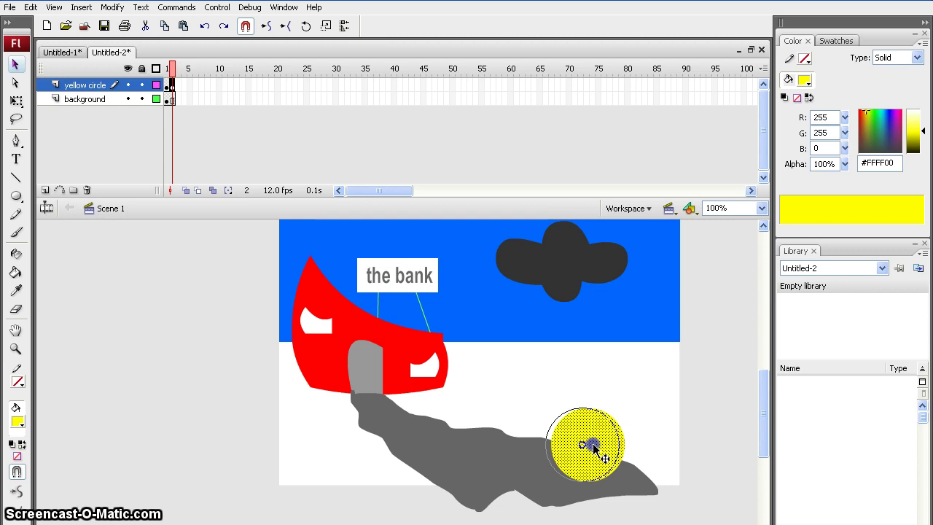
drag(592, 445, 581, 444)
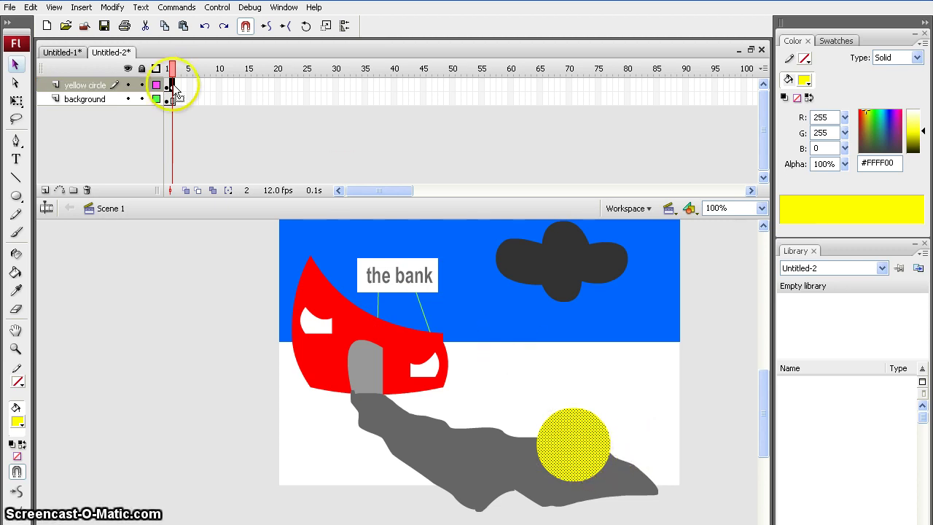
key(F6)
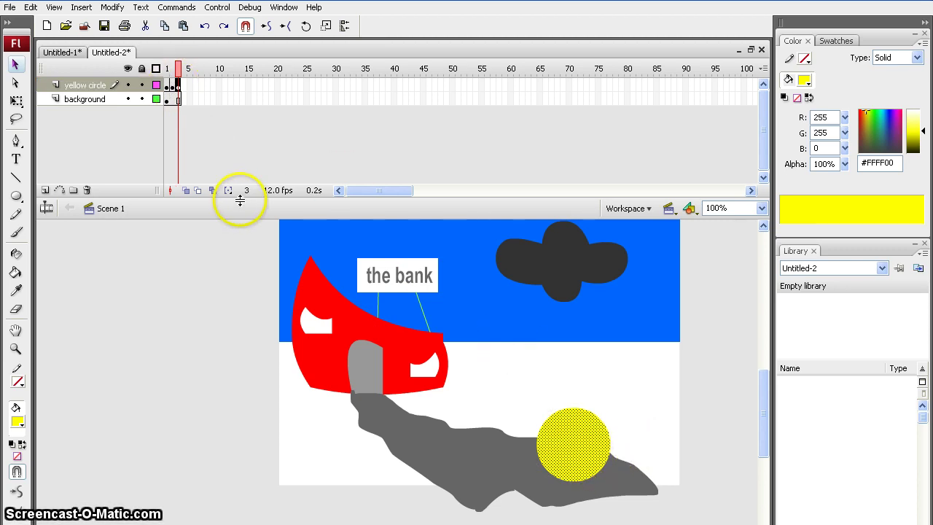
click(422, 310)
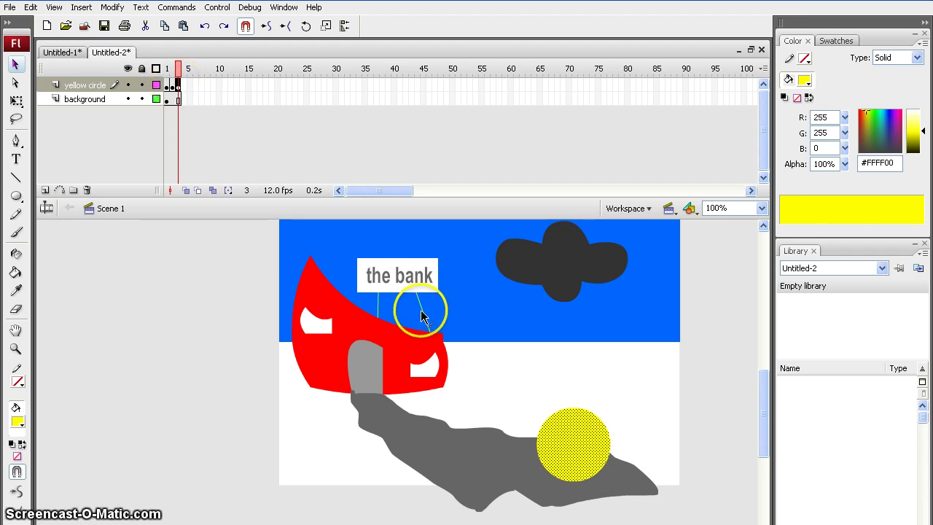
drag(572, 452, 576, 455)
click(576, 455)
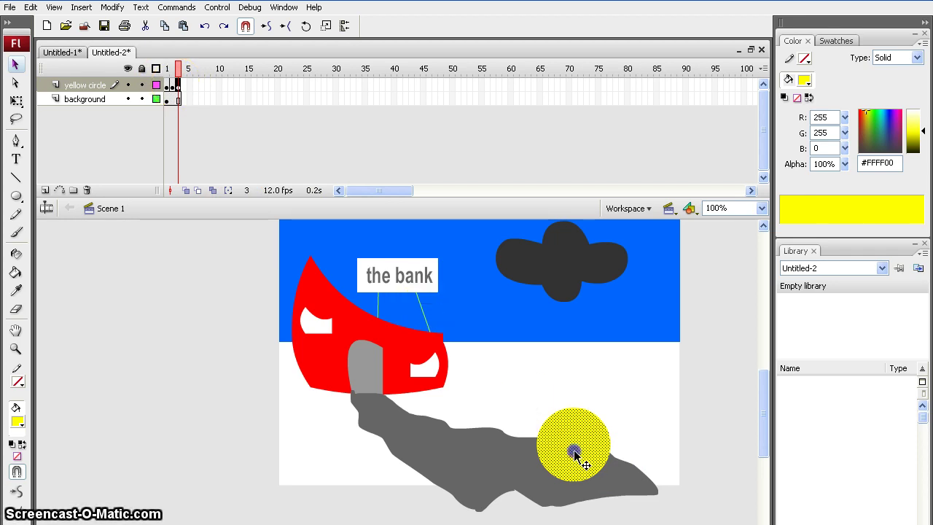
drag(576, 455, 558, 454)
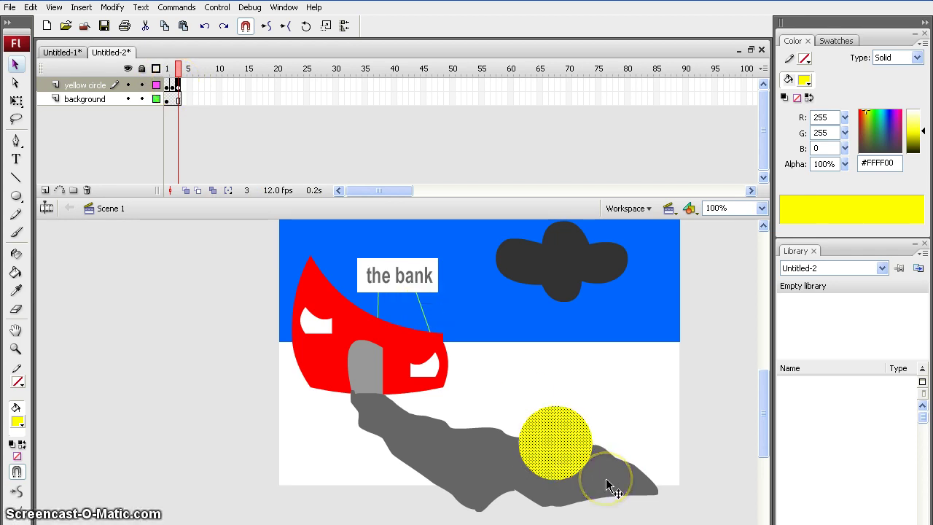
Add keyframes at frames 4 to 7, moving the circle further left along the path to the middle of the stage.
key(F6)
click(570, 448)
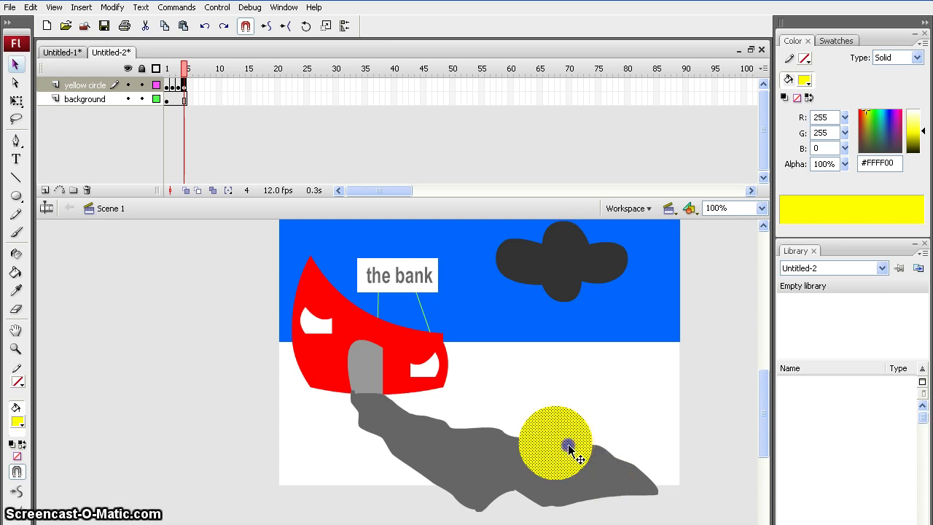
drag(570, 448, 489, 451)
key(F6)
key(F6)
key(F6)
click(573, 450)
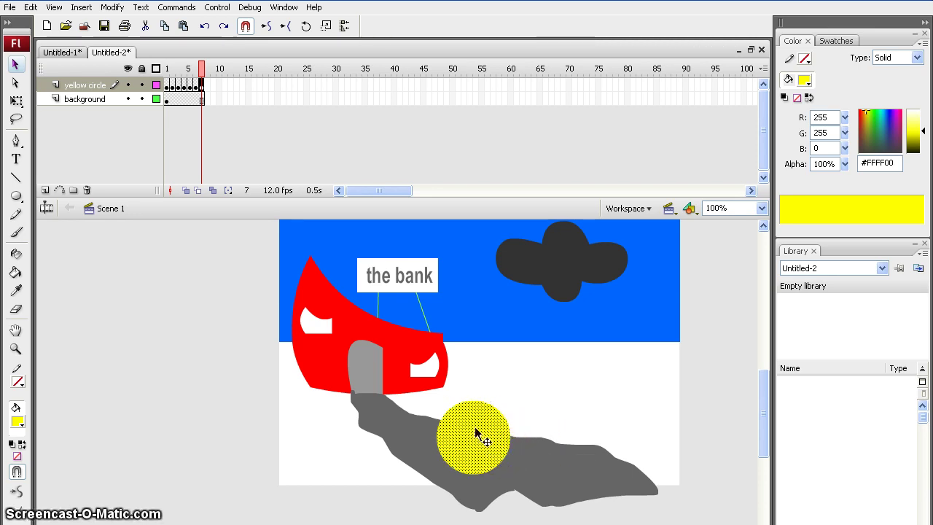
Make the circle slightly narrower on frame 7 with the Free Transform tool.
click(23, 103)
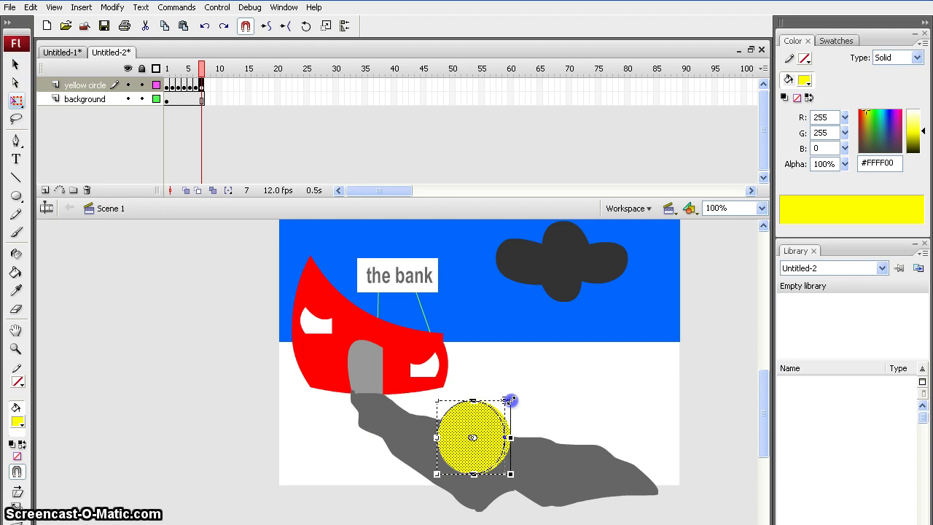
mouse_move(510, 400)
mouse_down()
mouse_move(503, 405)
mouse_move(514, 411)
mouse_up()
click(480, 379)
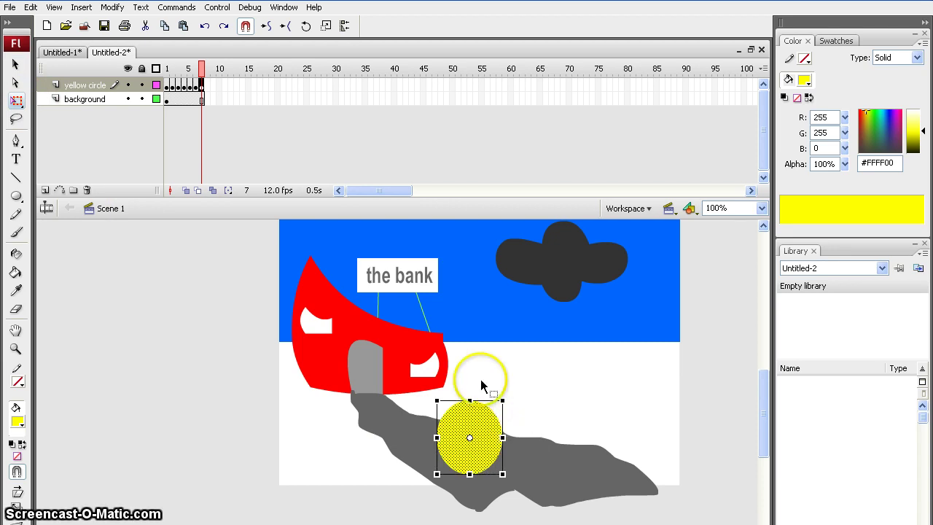
Add keyframes at frames 8 and 9, moving the circle up-left along the path and shrinking it on each.
key(F6)
click(488, 447)
drag(487, 442, 476, 433)
drag(491, 391, 481, 401)
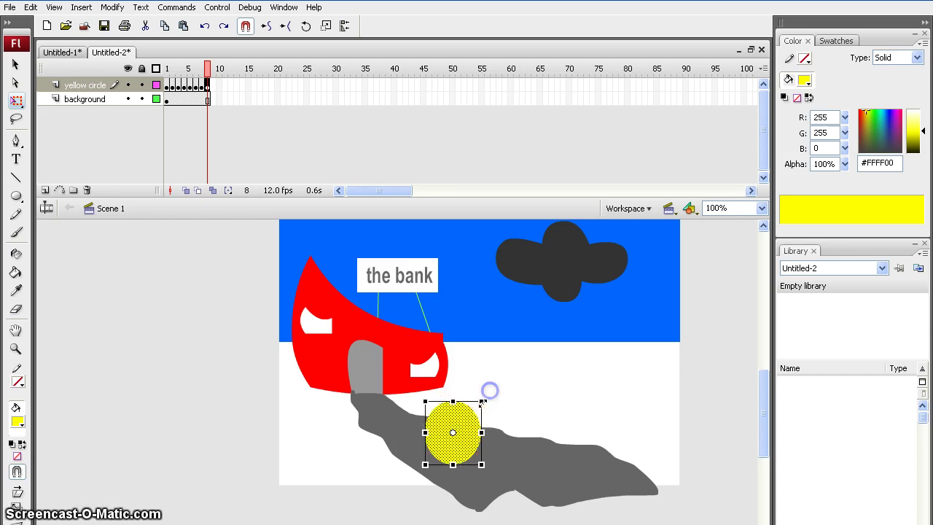
key(F6)
drag(469, 435, 441, 423)
drag(467, 388, 457, 399)
Add keyframes at frames 10 and 11, bringing the circle closer to the bank's door and making it smaller.
key(F6)
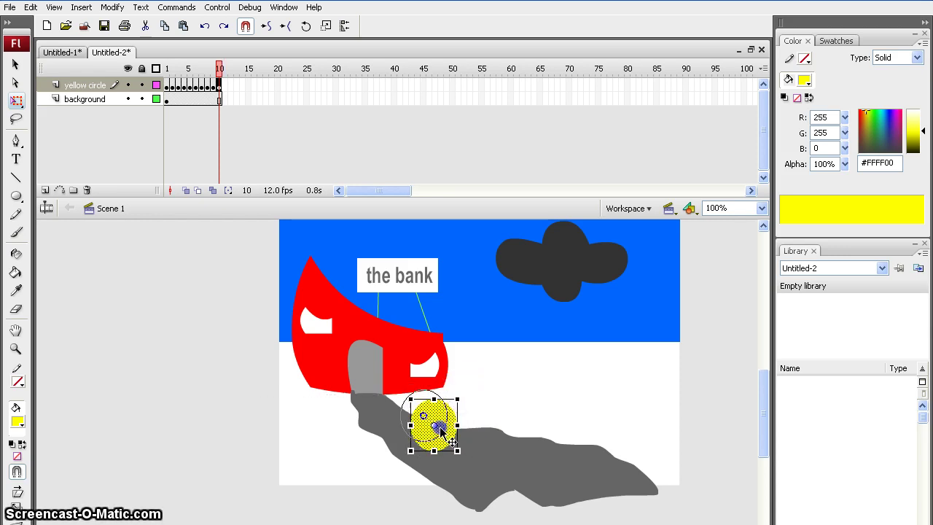
drag(441, 431, 427, 422)
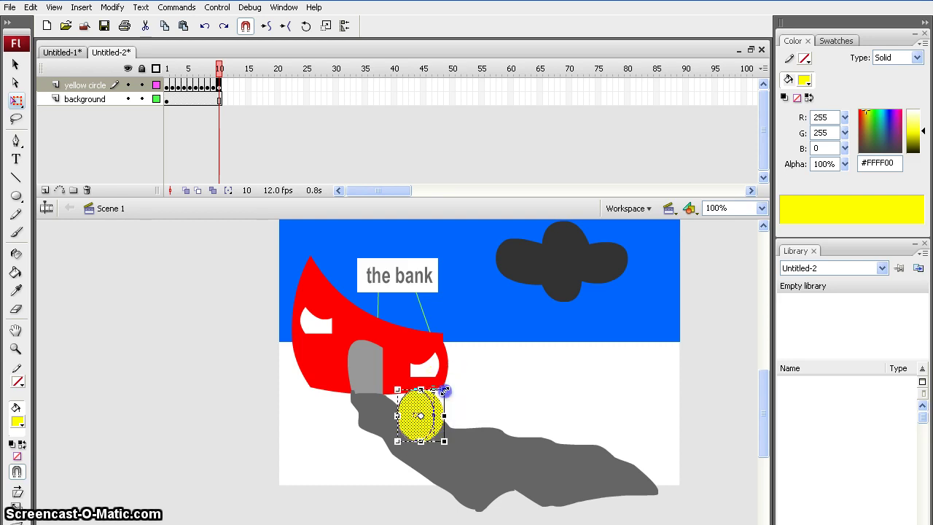
drag(445, 392, 434, 400)
key(F6)
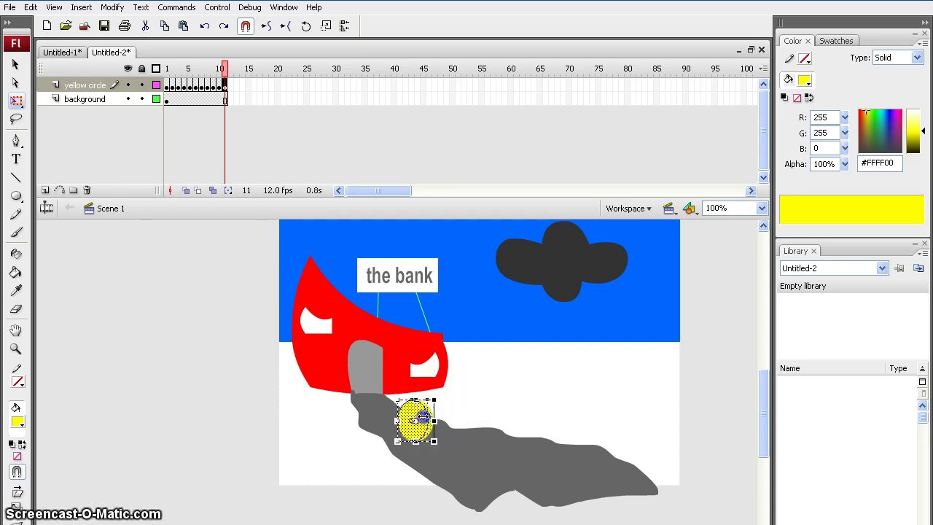
drag(424, 425, 401, 412)
Add a keyframe at frame 12, narrow the small circle just below the bank's door, and deselect it.
key(F6)
click(413, 427)
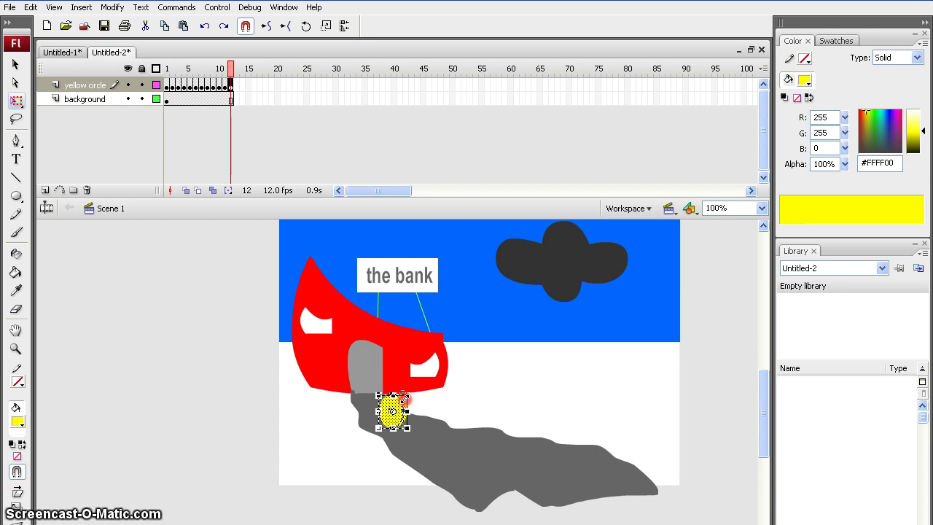
drag(403, 398, 405, 399)
click(500, 406)
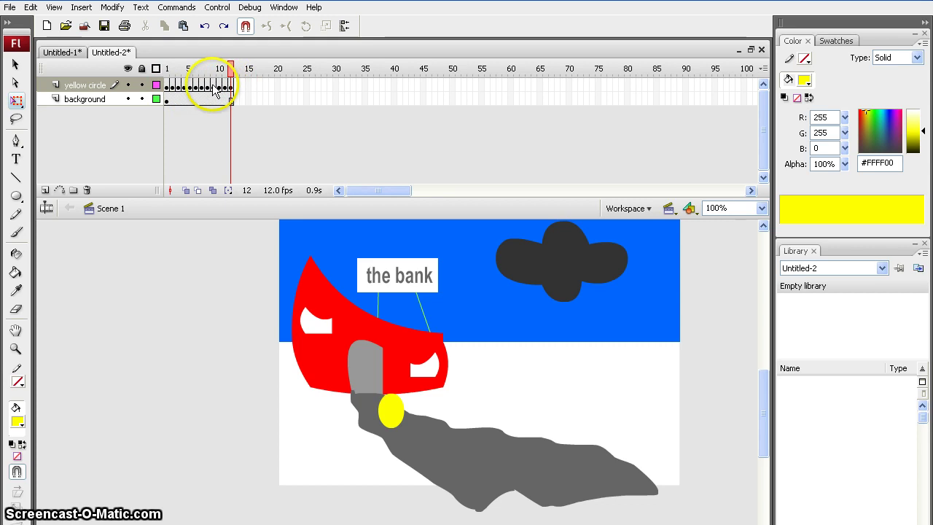
Review the circle's frame-by-frame movement by playing the animation from frame 1 and scrubbing through to frame 12.
drag(187, 86, 223, 87)
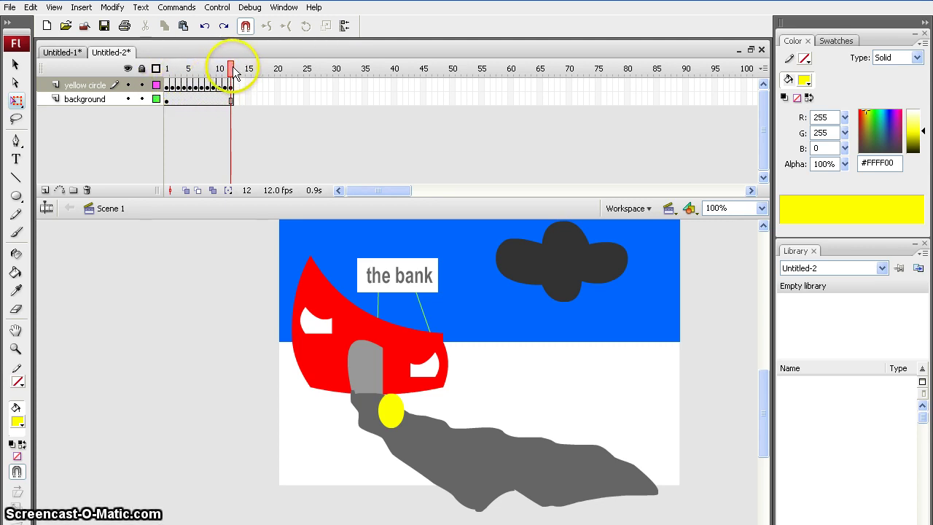
click(232, 69)
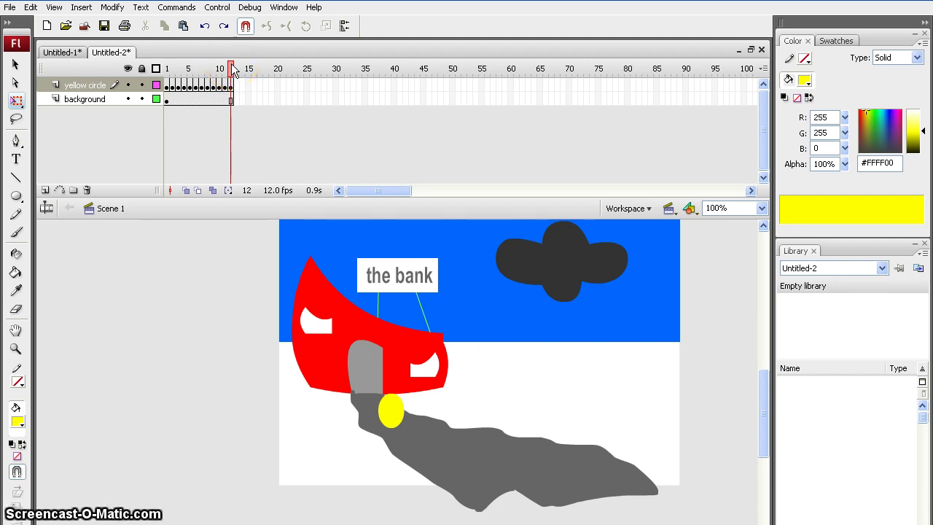
drag(231, 68, 169, 68)
key(Return)
click(168, 86)
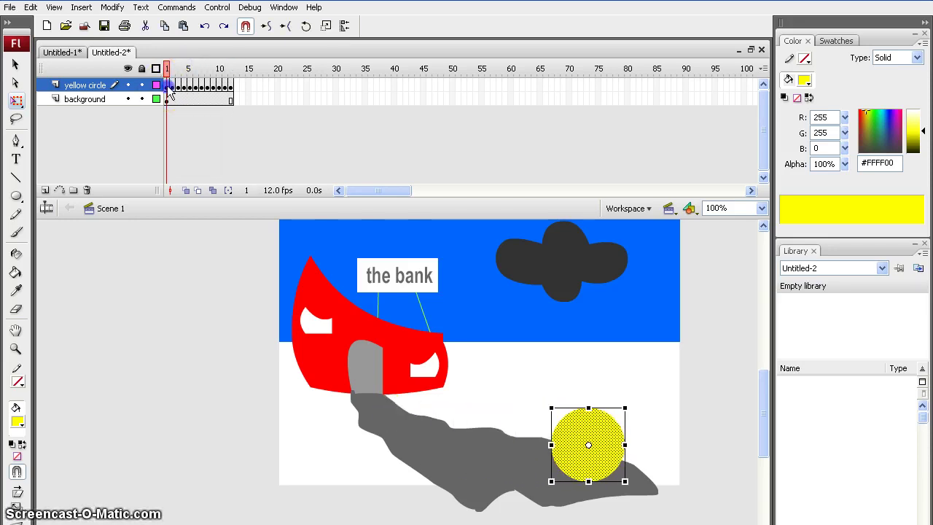
click(256, 177)
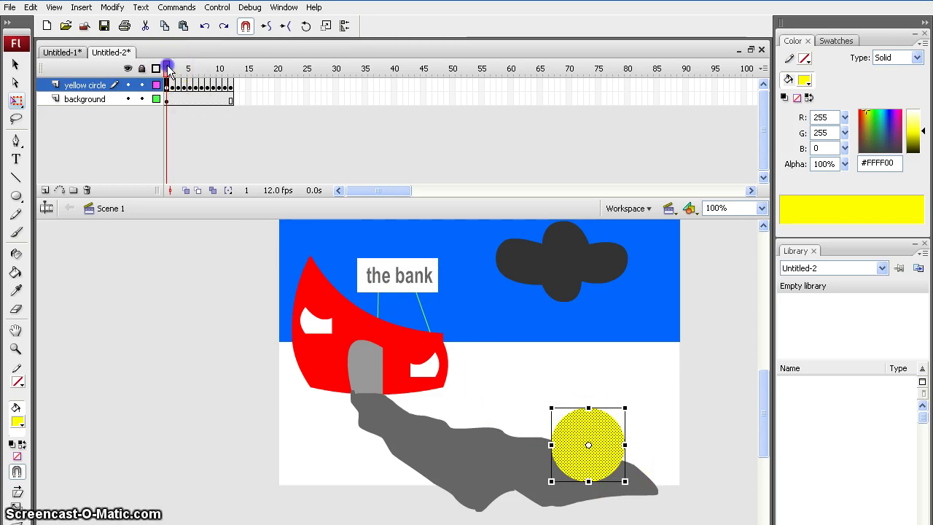
drag(168, 67, 232, 86)
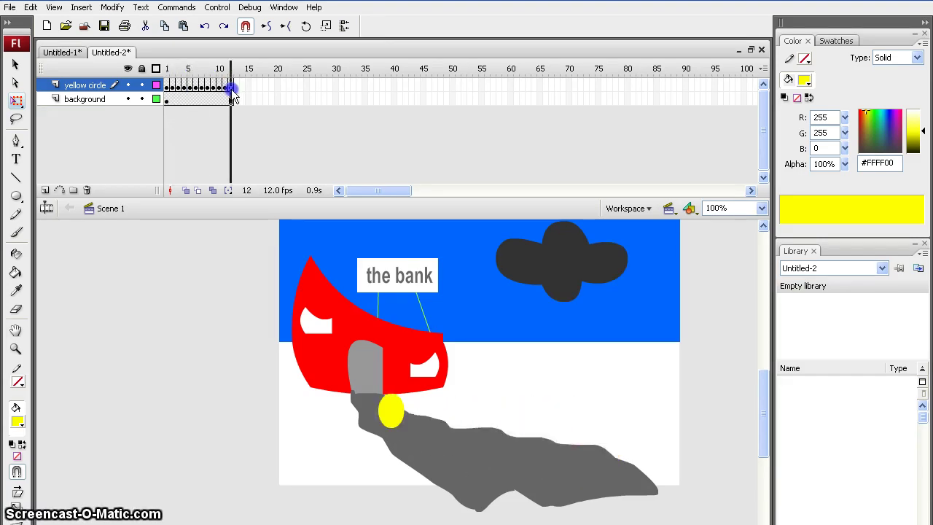
click(318, 257)
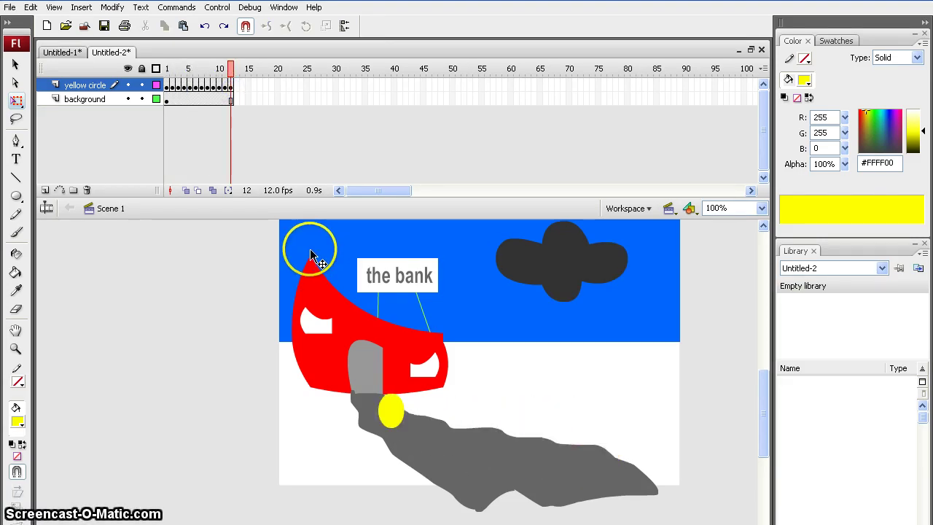